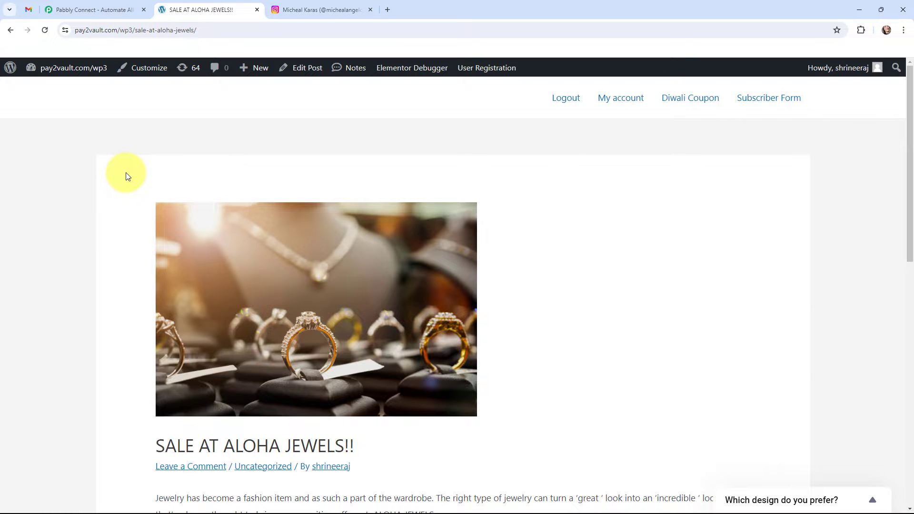
- View the sample jewelry post on Instagram, switch to Pabbly, sign in and open Pabbly Connect
click(281, 10)
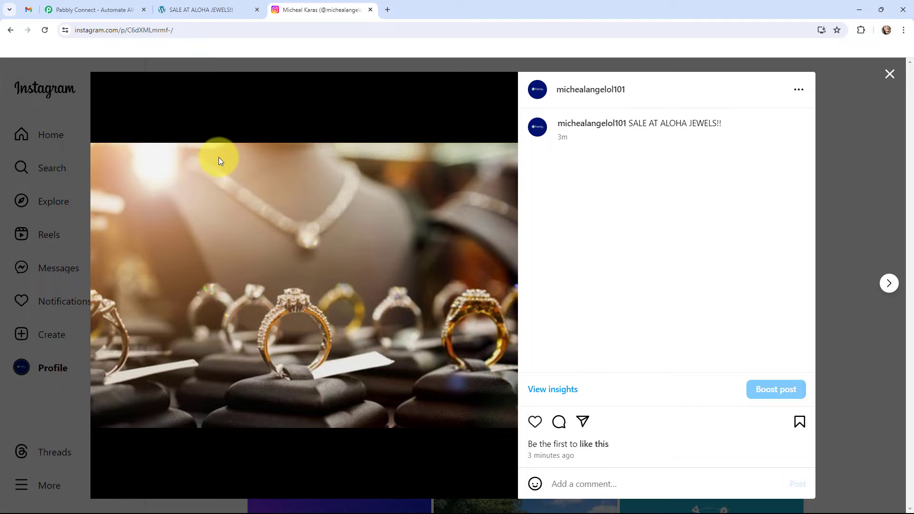
click(84, 9)
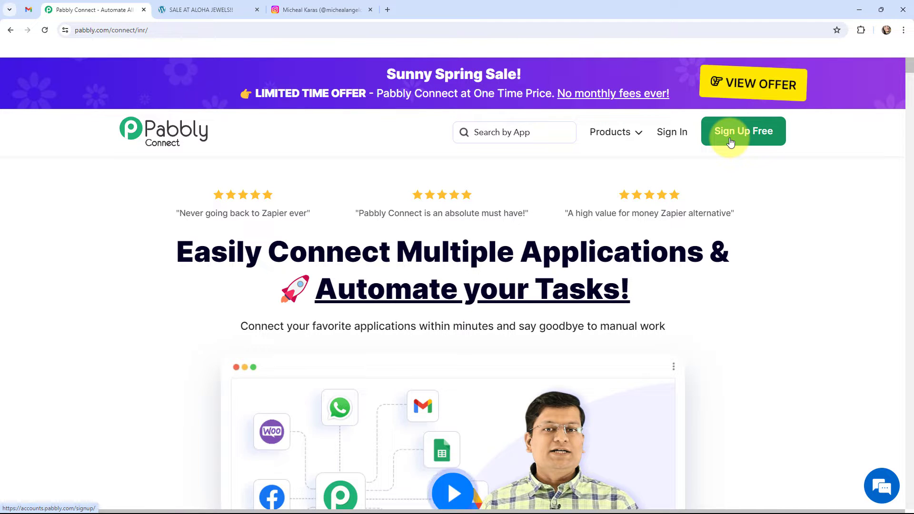
click(678, 134)
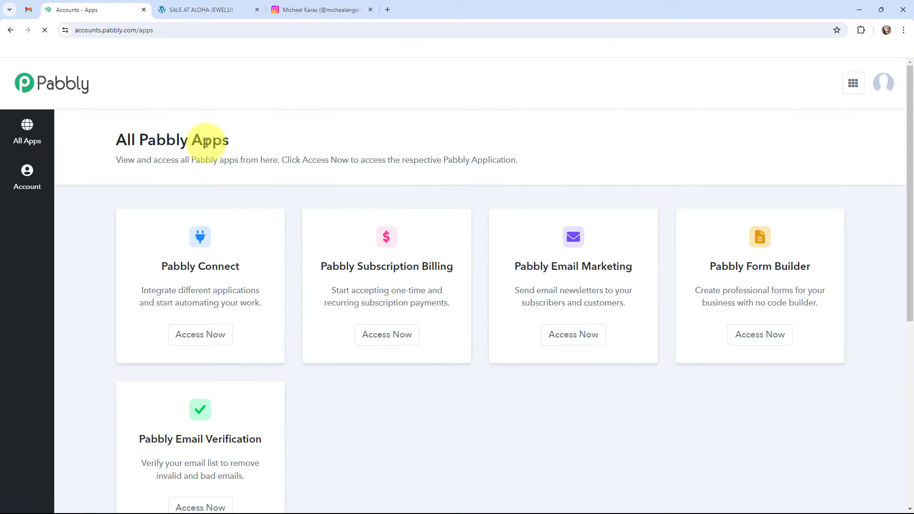
click(199, 334)
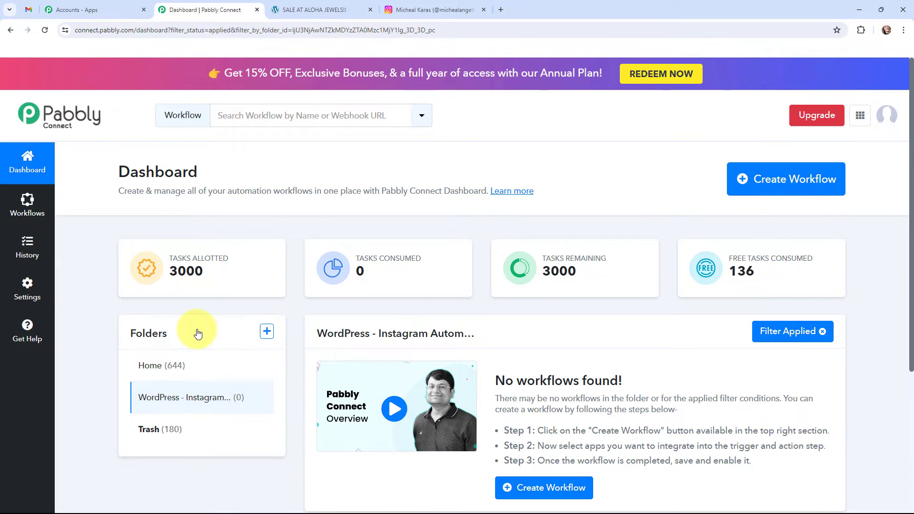
- Create a workflow named "Share WordPress Posts on Instagram Automatically" in the WordPress - Instagram Automation folder
click(762, 183)
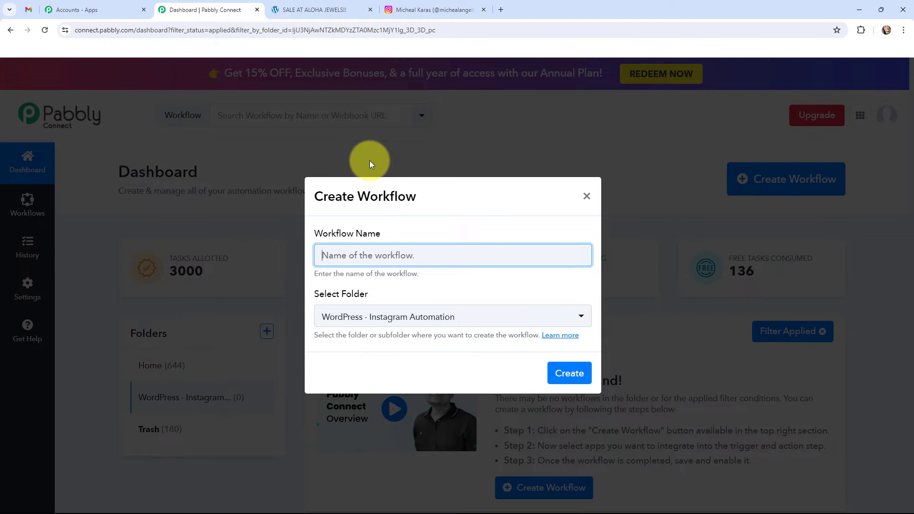
text(Share WordPress Posts on Instagram Automatically)
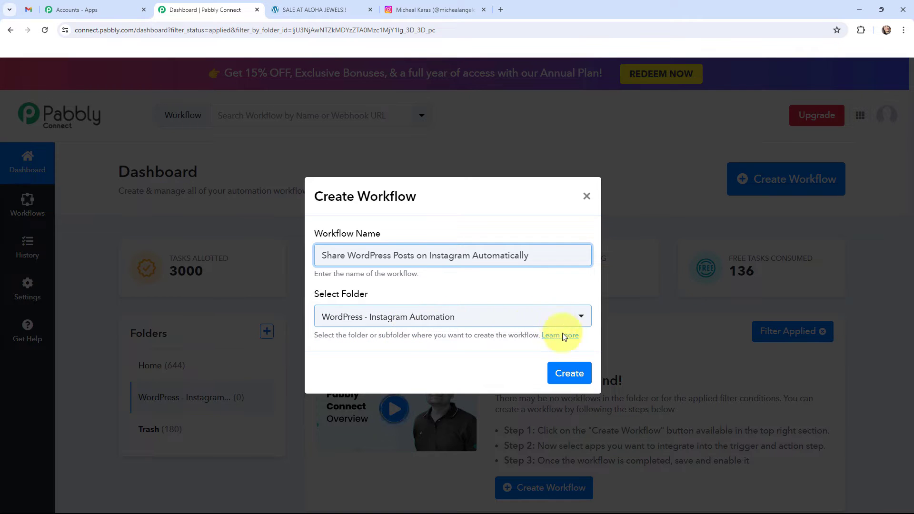
click(569, 375)
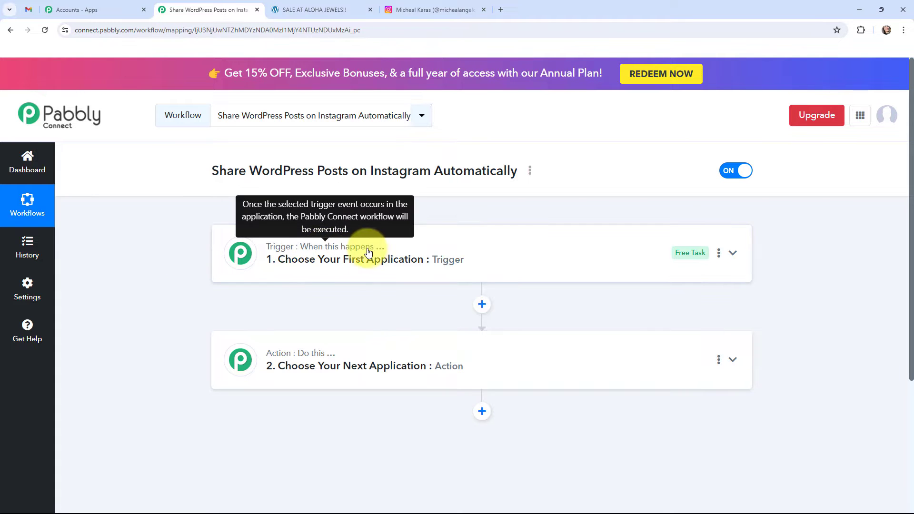
- View the sample WordPress sale post and its matching Instagram post, and return to the workflow
mouse_move(286, 360)
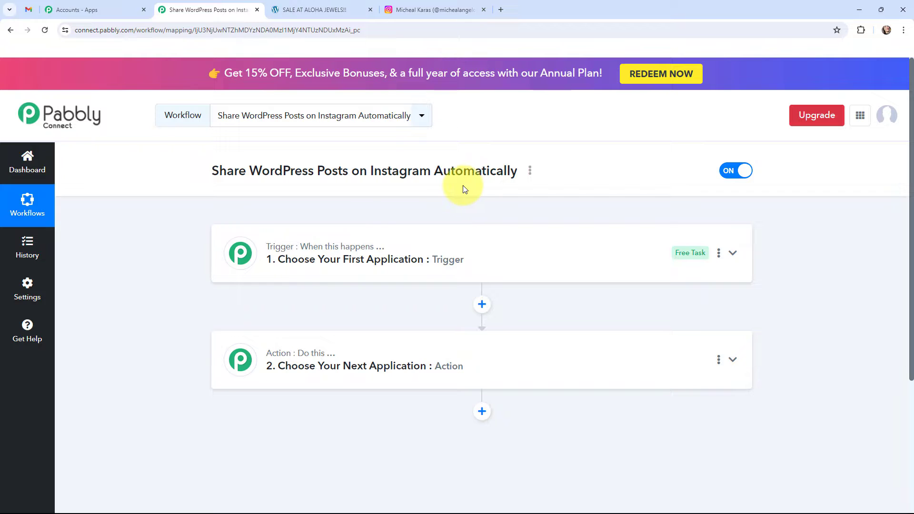
click(293, 10)
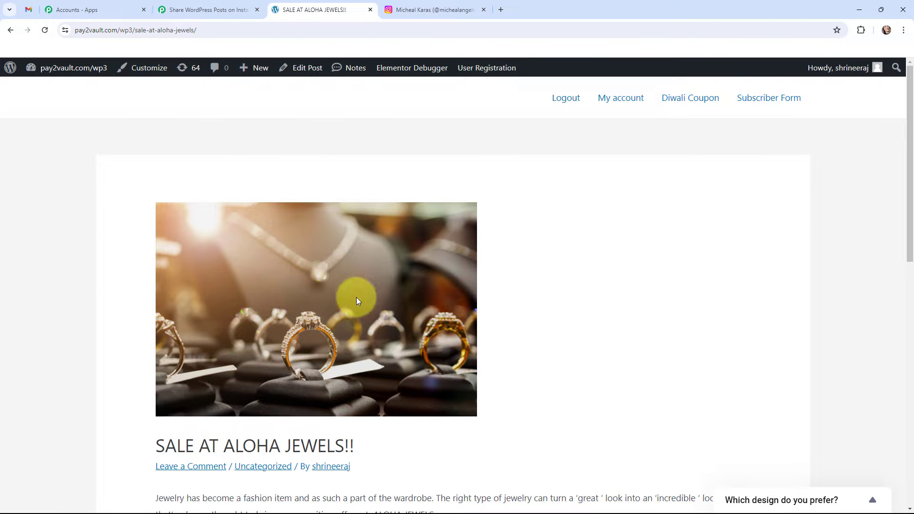
click(435, 10)
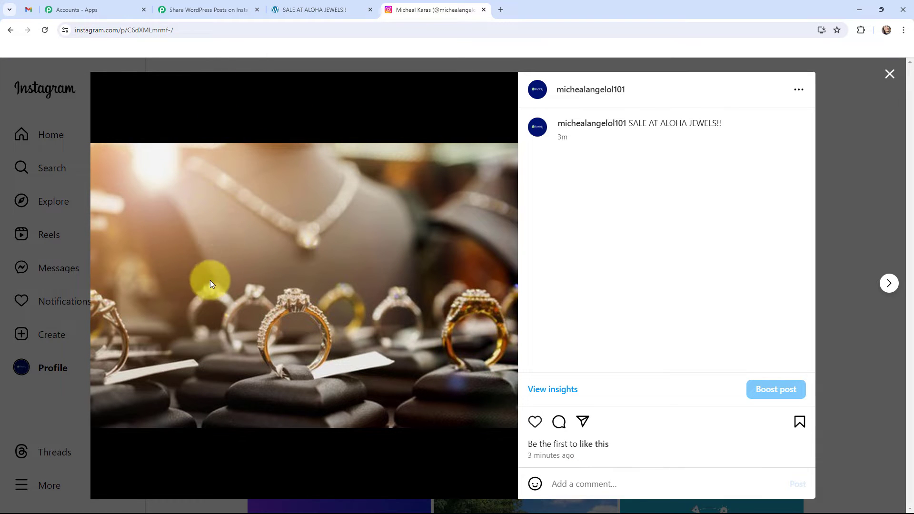
click(174, 9)
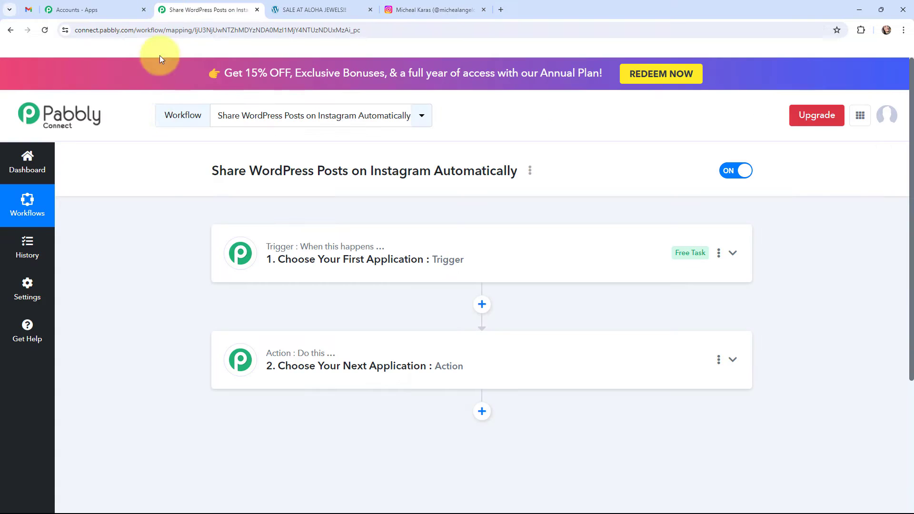
- Set the workflow's trigger to WordPress with the New Post Published event and collapse the trigger step
click(241, 250)
click(269, 316)
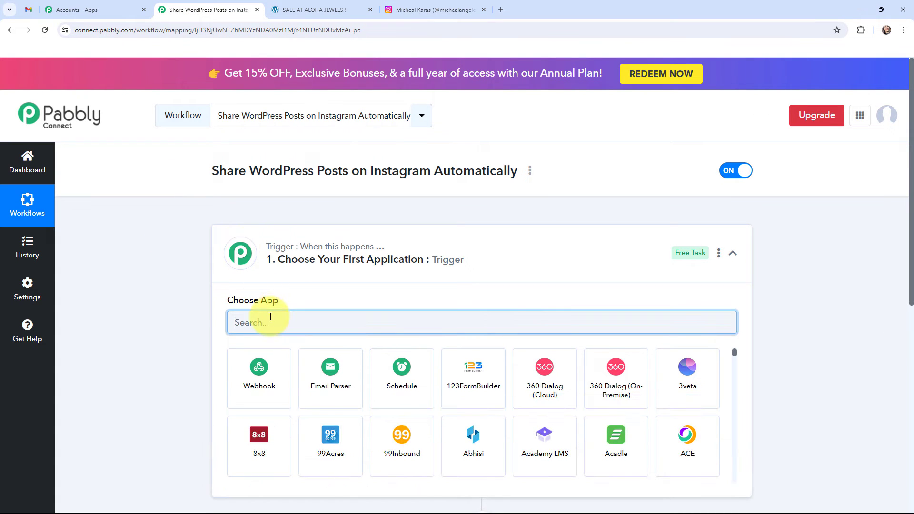
text(wordpre)
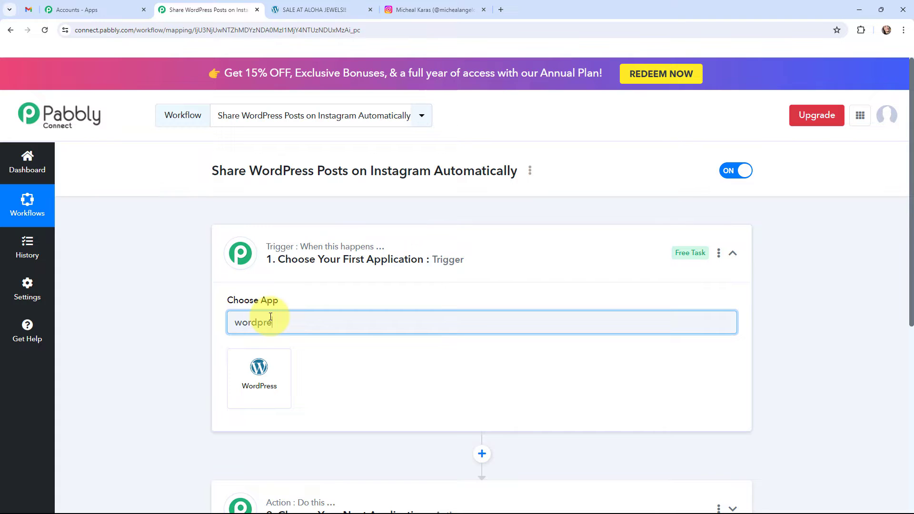
text(ss)
click(255, 373)
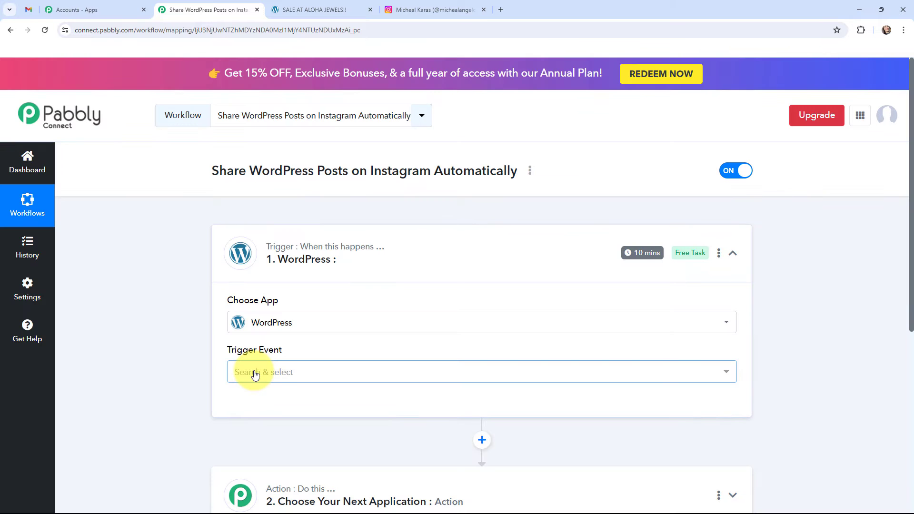
click(254, 373)
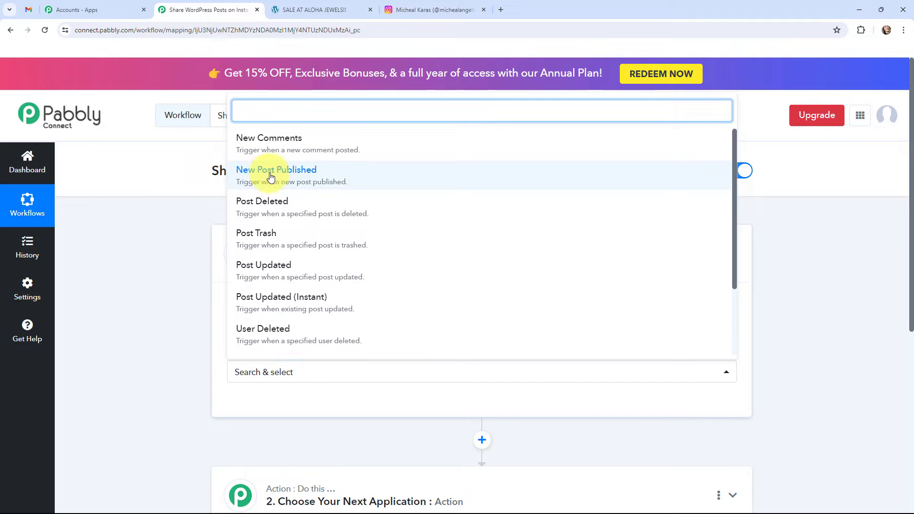
click(318, 179)
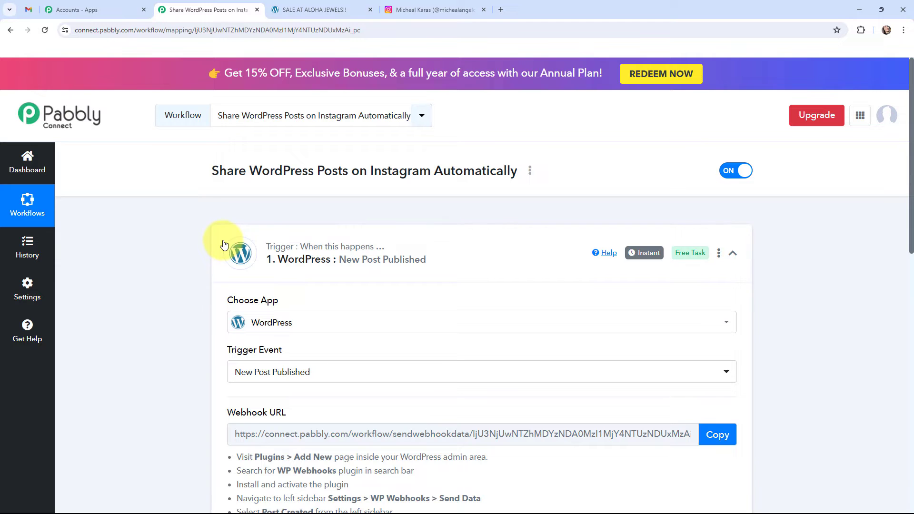
click(224, 245)
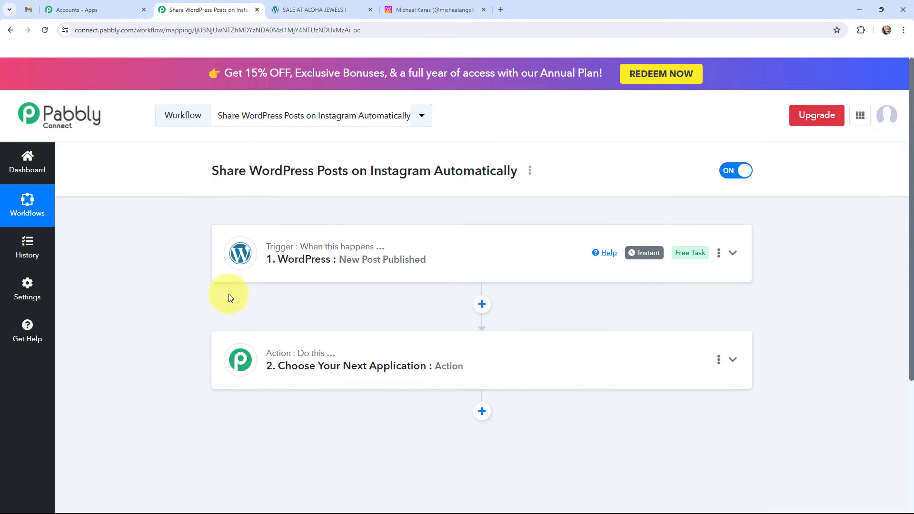
- Set the workflow's action to Instagram for Business with the Publish Photo event and collapse the action step
click(232, 349)
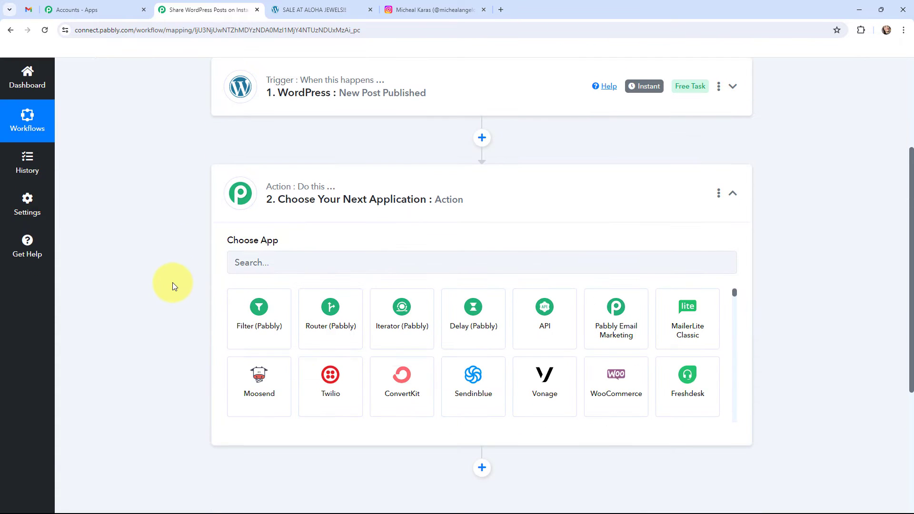
click(283, 257)
text(i)
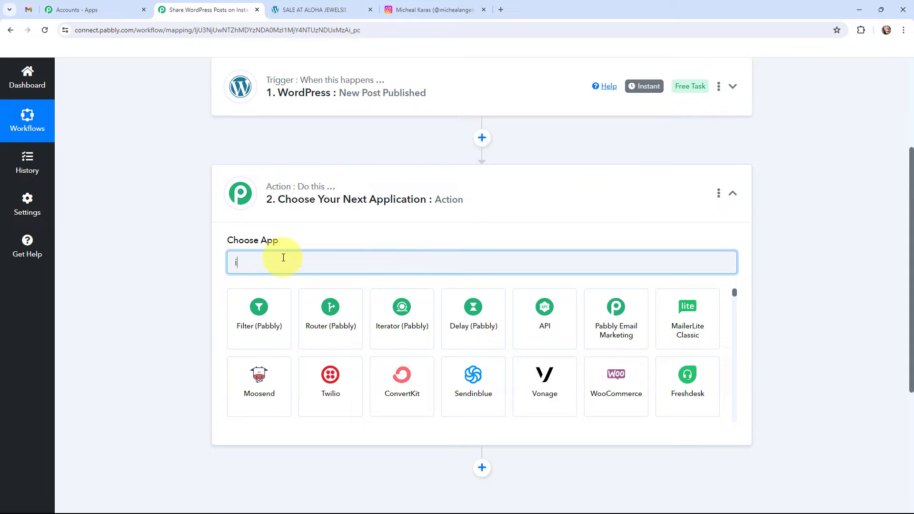
text(nst)
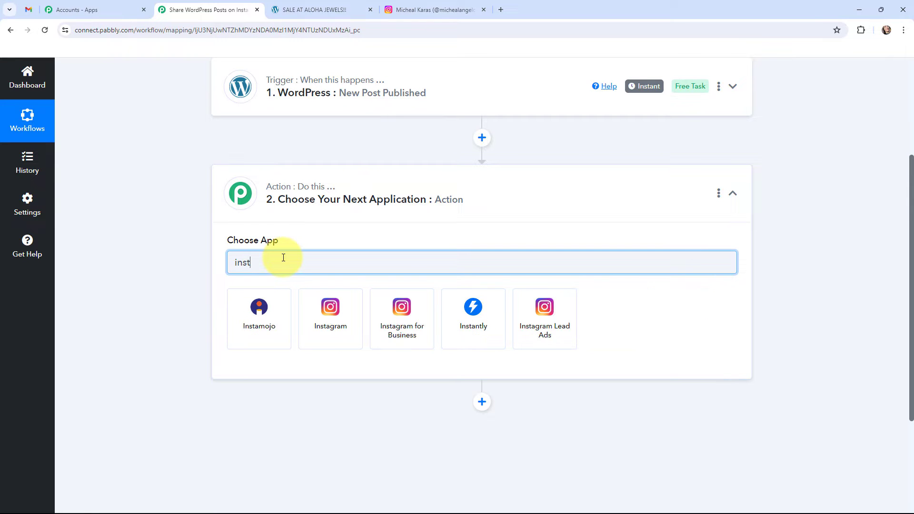
text(ag)
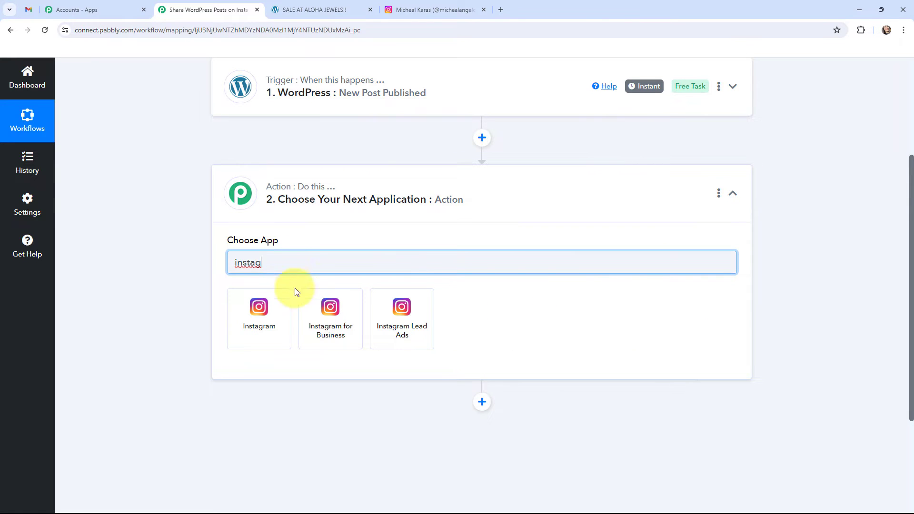
click(326, 312)
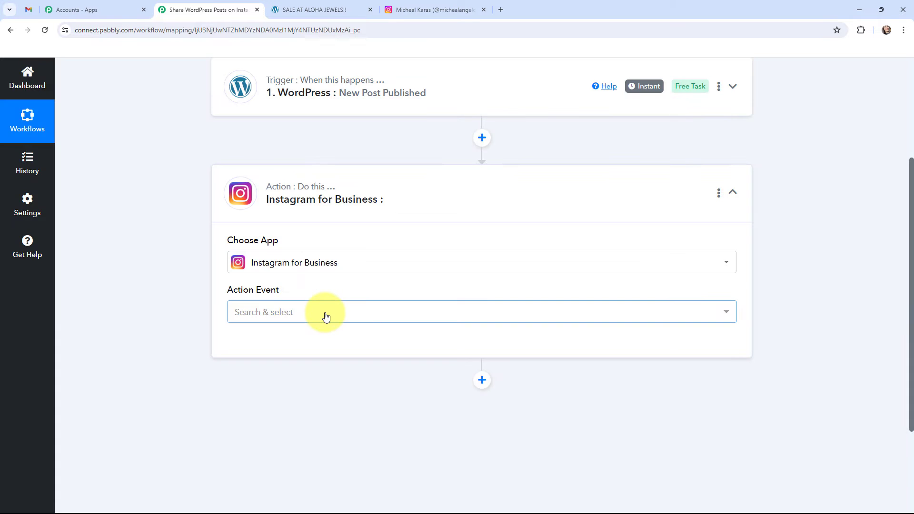
click(326, 316)
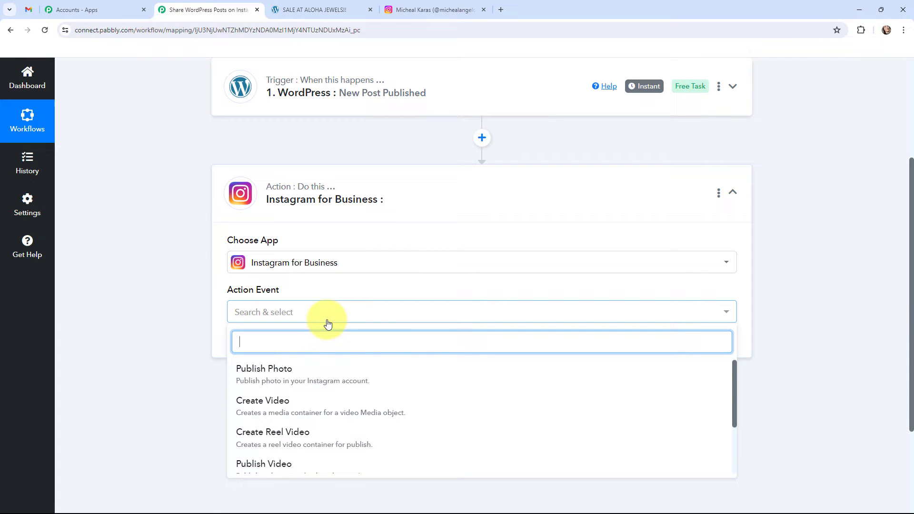
click(314, 376)
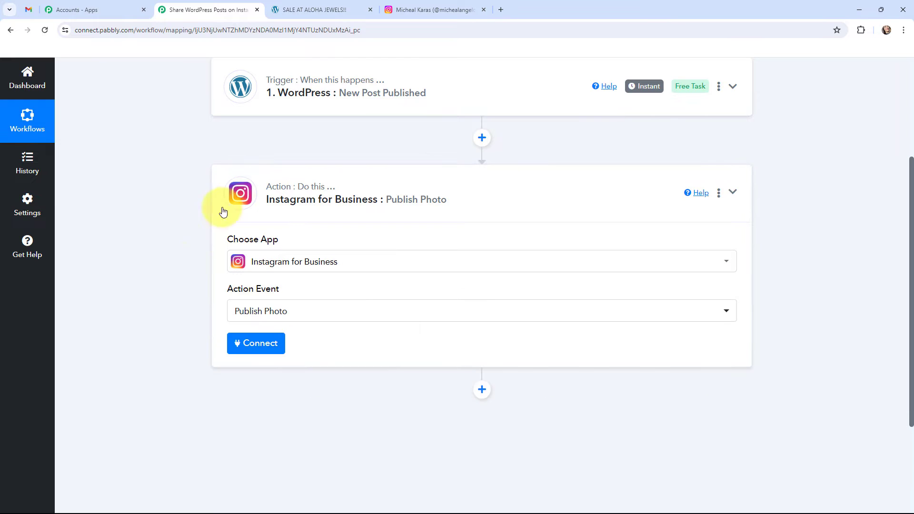
click(221, 209)
scroll(167, 272, up, 4)
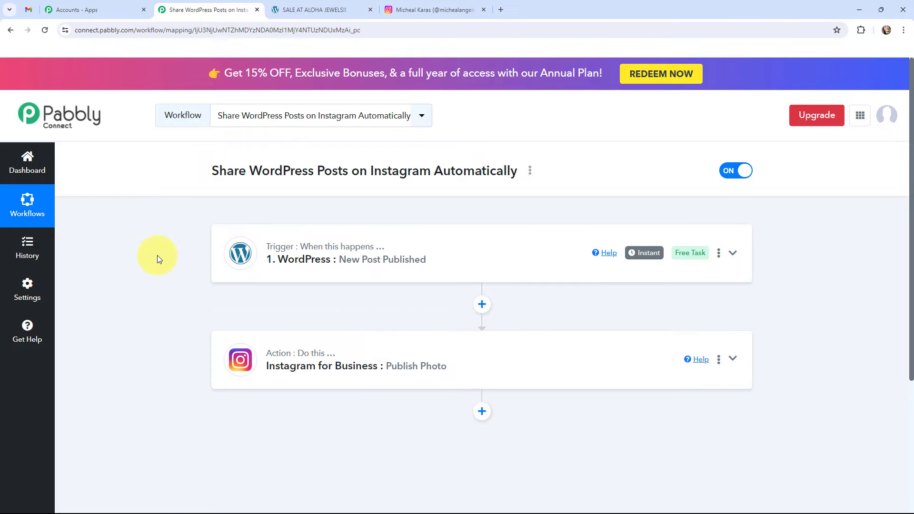
- Compare the published WordPress post with its Instagram counterpart again before going back to the workflow
click(312, 9)
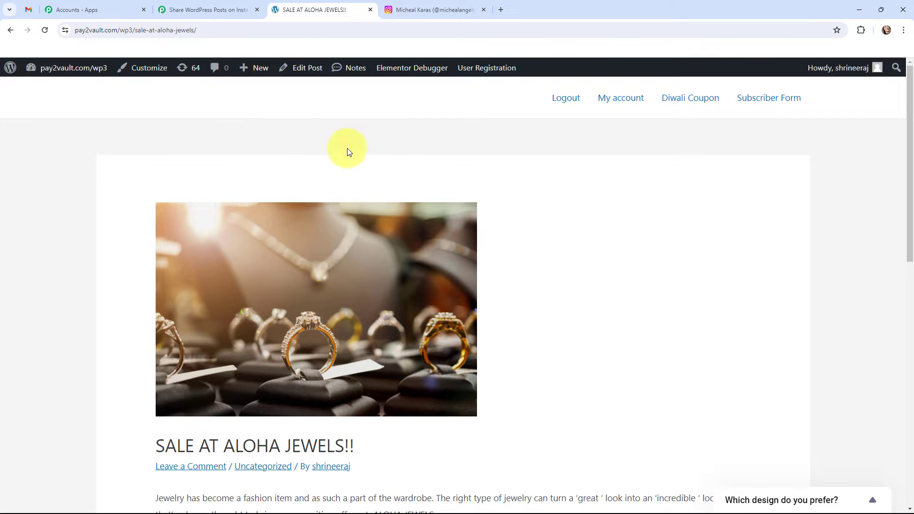
click(409, 9)
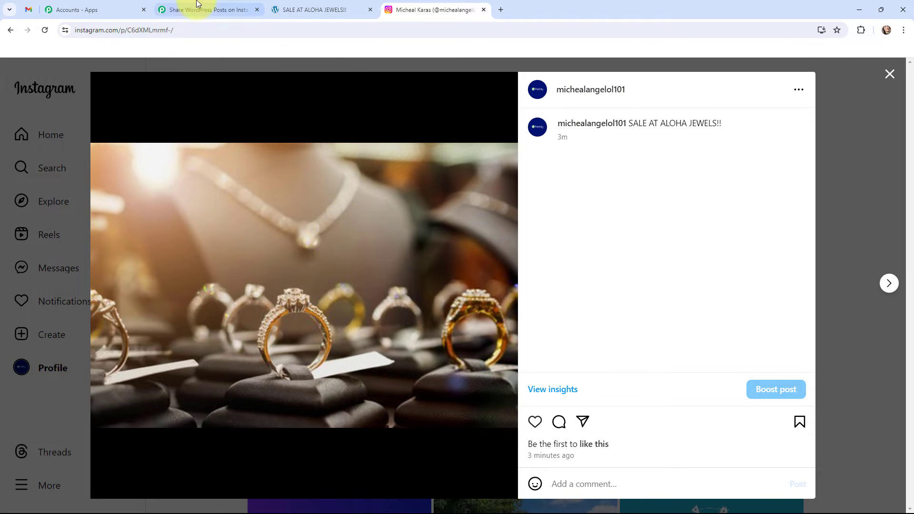
click(183, 10)
- Expand the WordPress trigger and read the setup instructions below its webhook URL
click(233, 251)
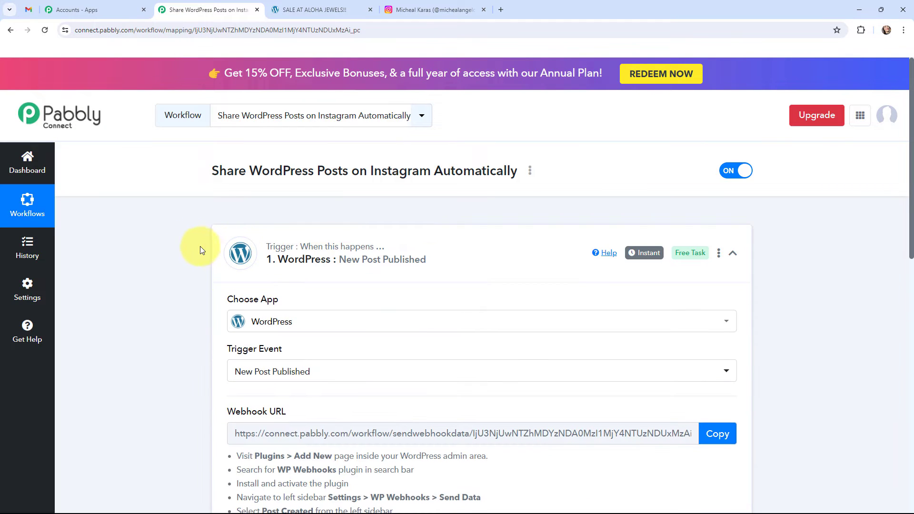
scroll(174, 229, down, 1)
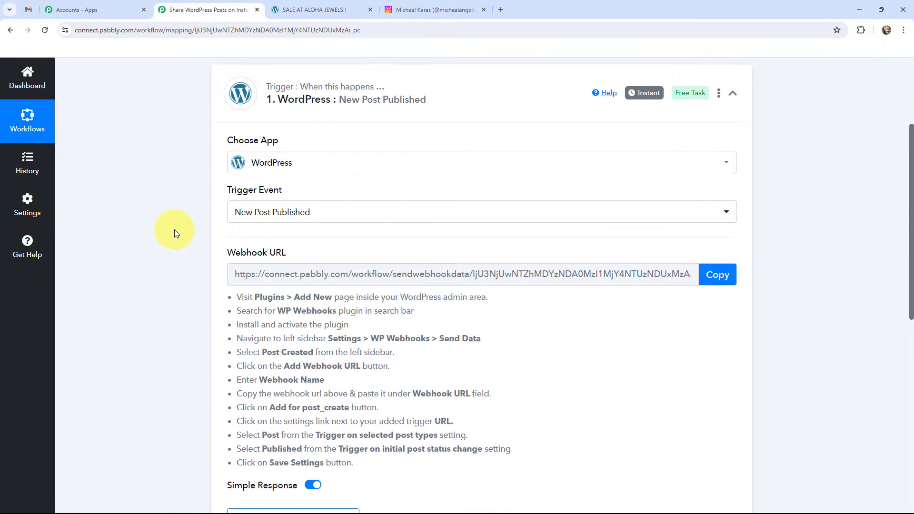
scroll(175, 229, up, 1)
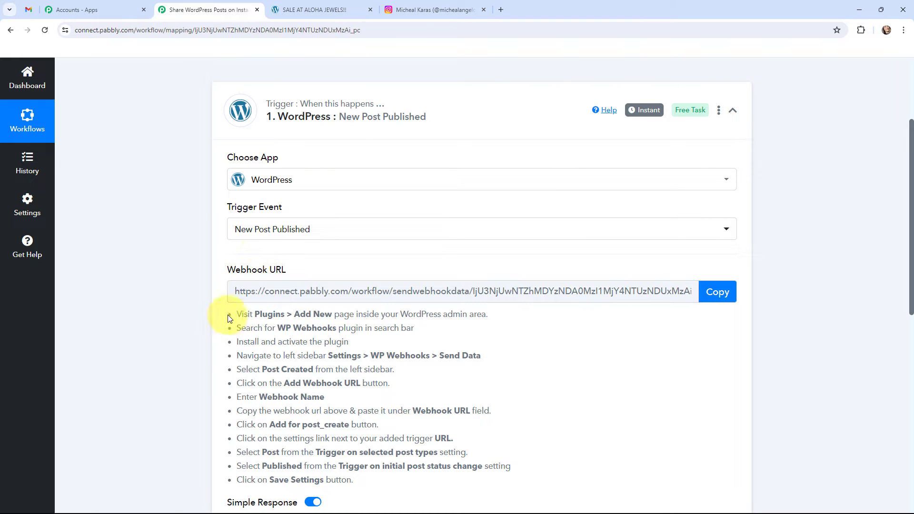
drag(228, 318, 388, 481)
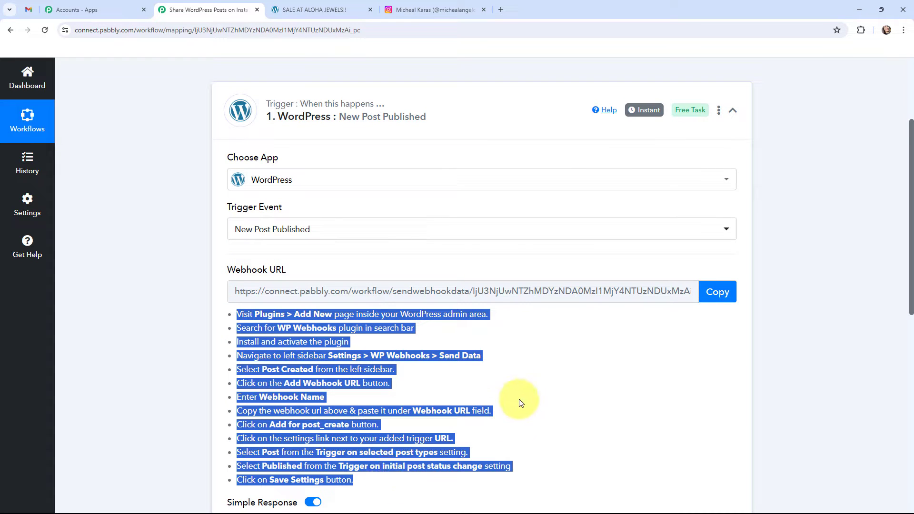
click(475, 389)
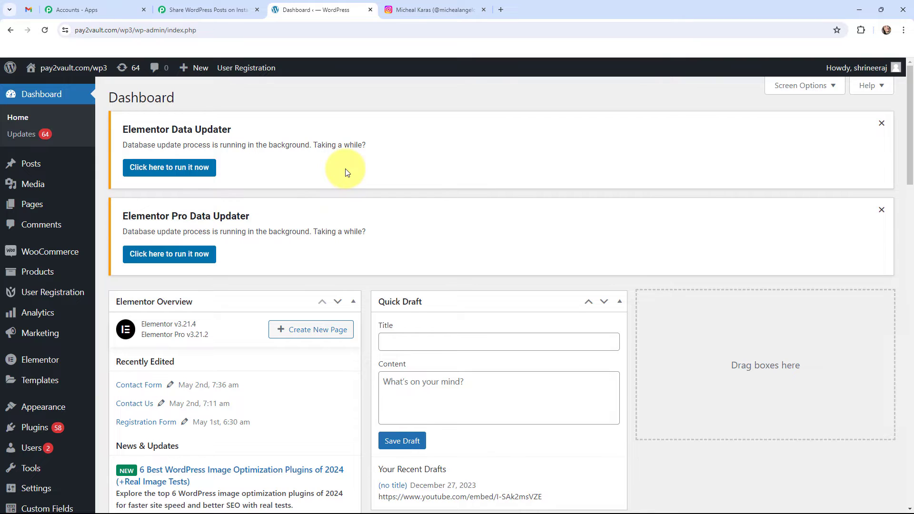
- Check the trigger's WP Webhooks plugin instructions against the WordPress admin area and open its installed plugins
click(209, 10)
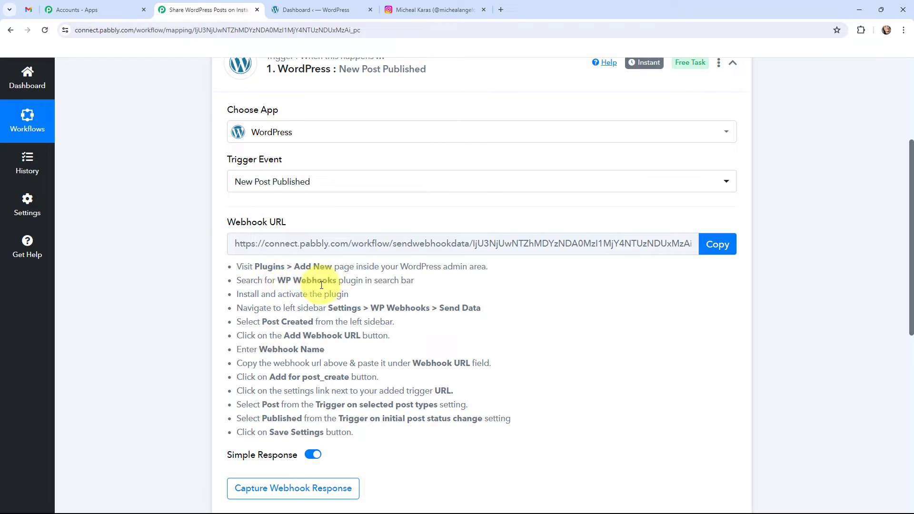
click(297, 9)
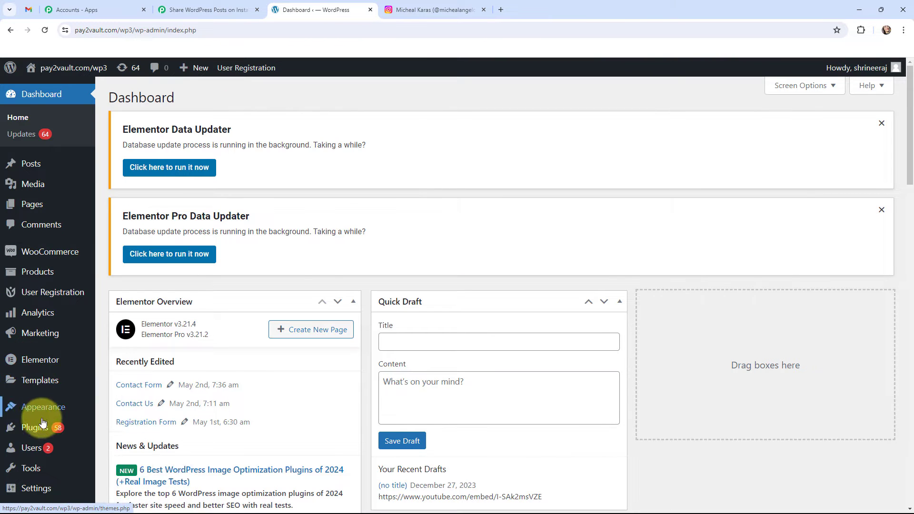
mouse_move(46, 427)
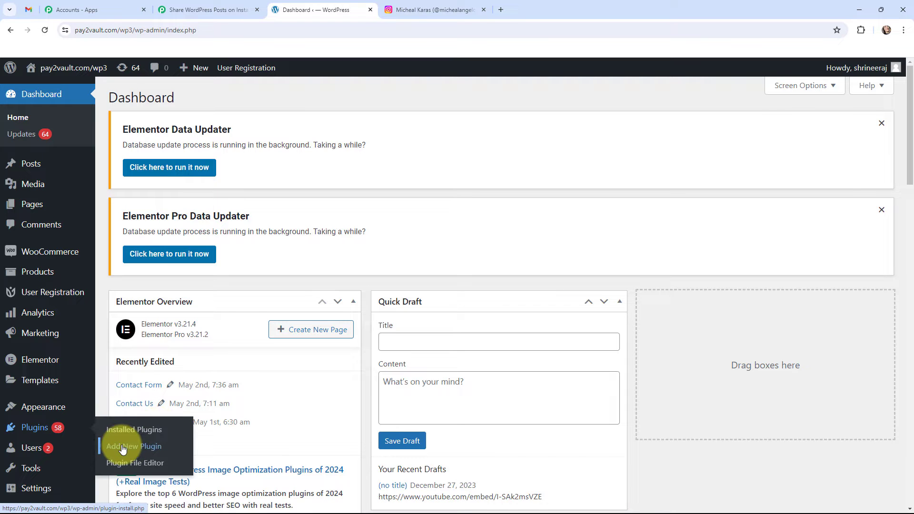
click(193, 6)
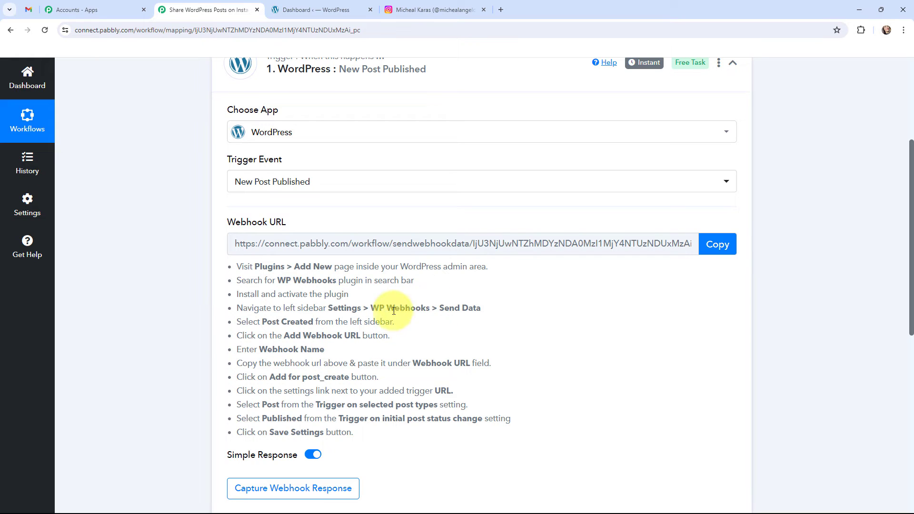
click(301, 4)
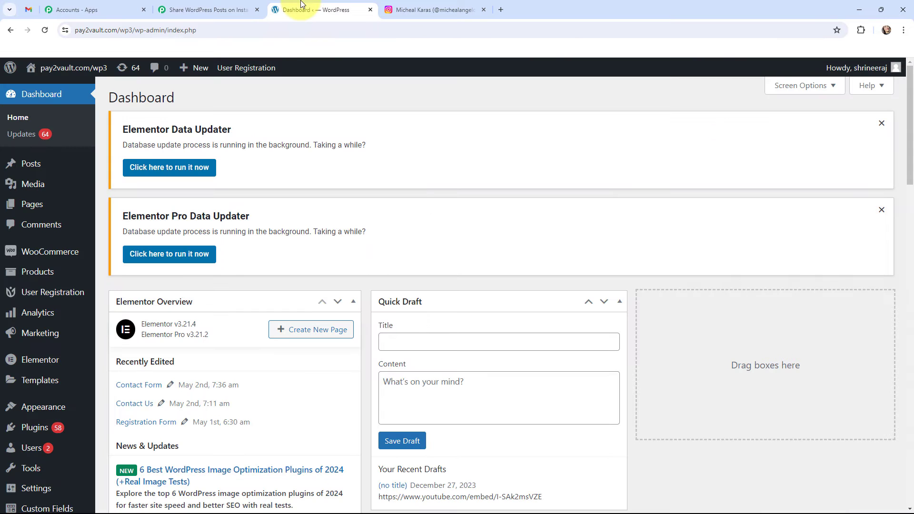
mouse_move(92, 430)
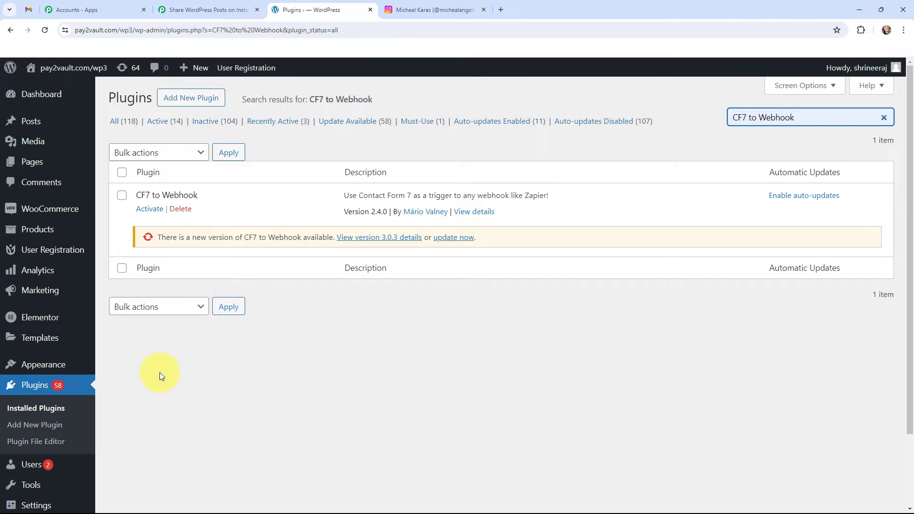
- Open the WP Webhooks settings and select the WordPress Post created trigger for sending data
scroll(62, 302, down, 3)
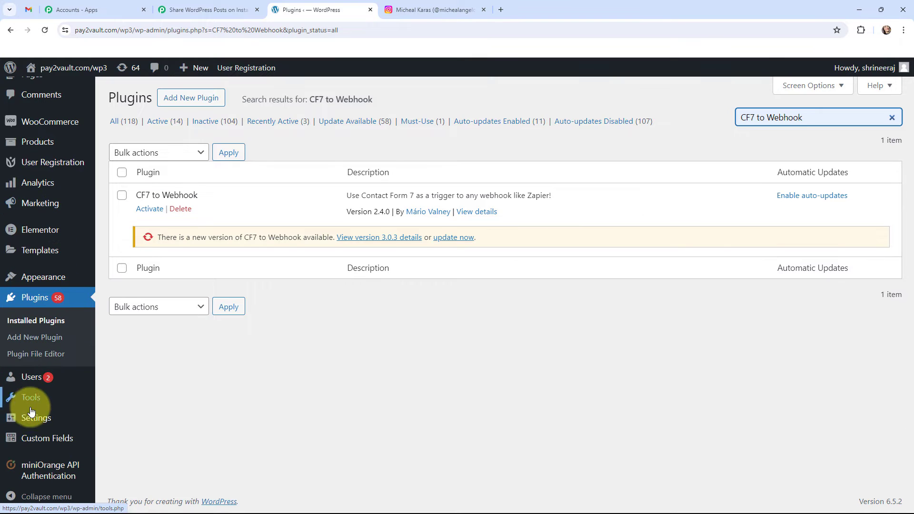
mouse_move(33, 416)
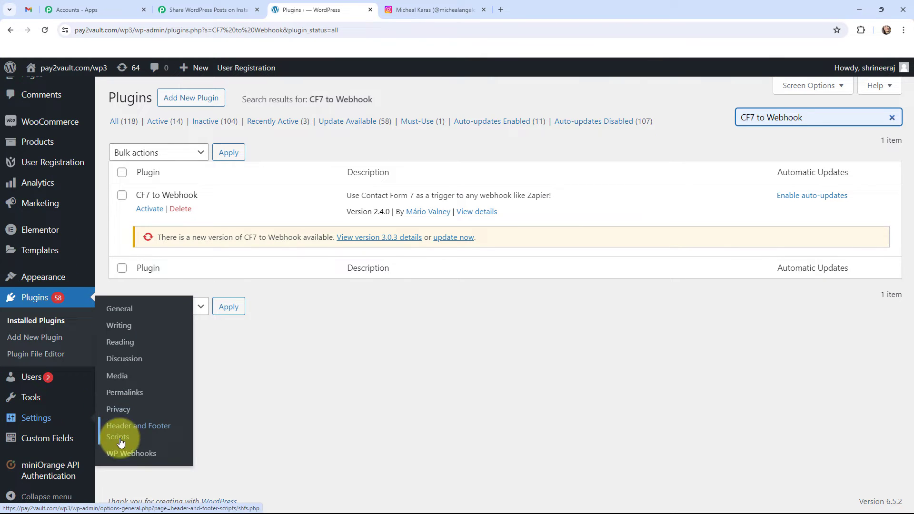
click(123, 456)
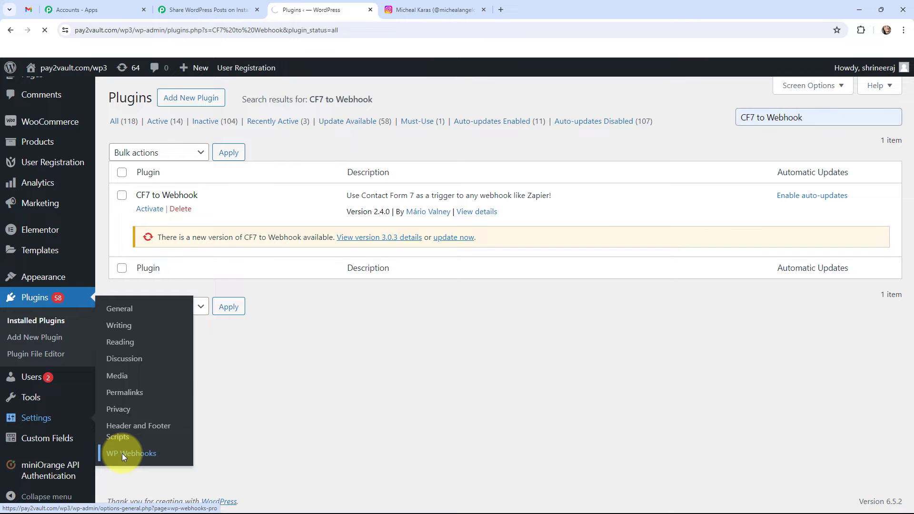
scroll(147, 336, down, 8)
scroll(147, 336, down, 2)
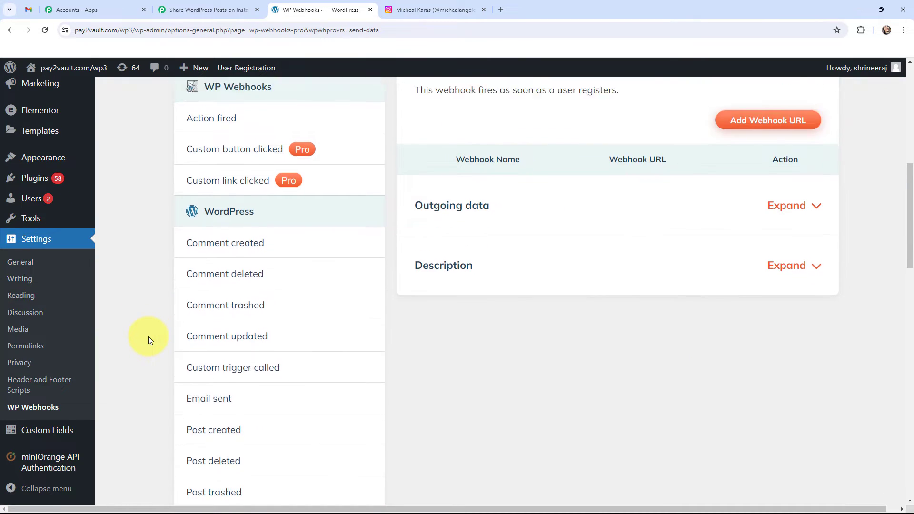
click(205, 376)
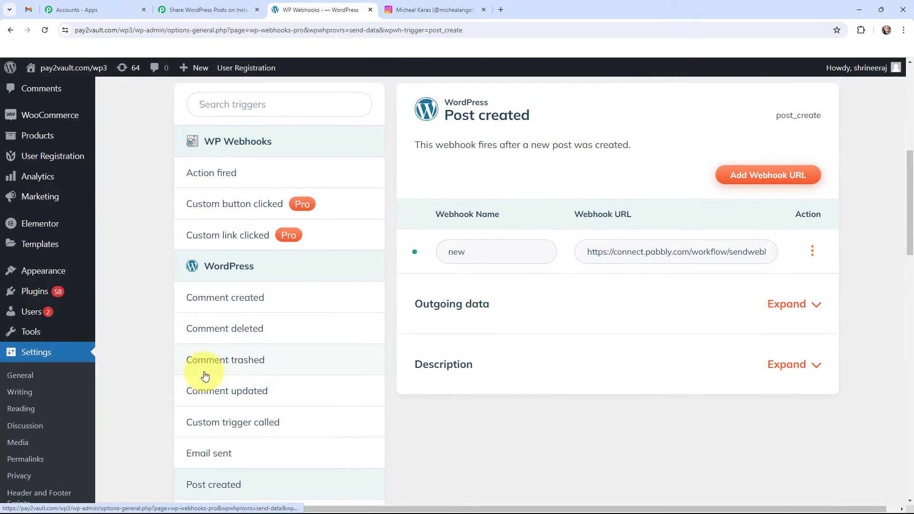
- Start a new webhook URL for the Post created trigger and name it "latest webhook"
click(747, 178)
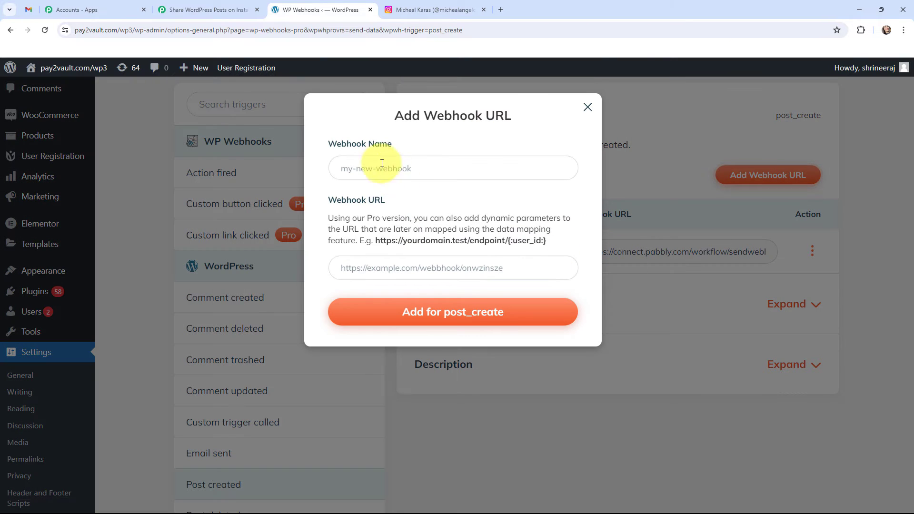
click(383, 165)
text(latest webhook)
click(415, 190)
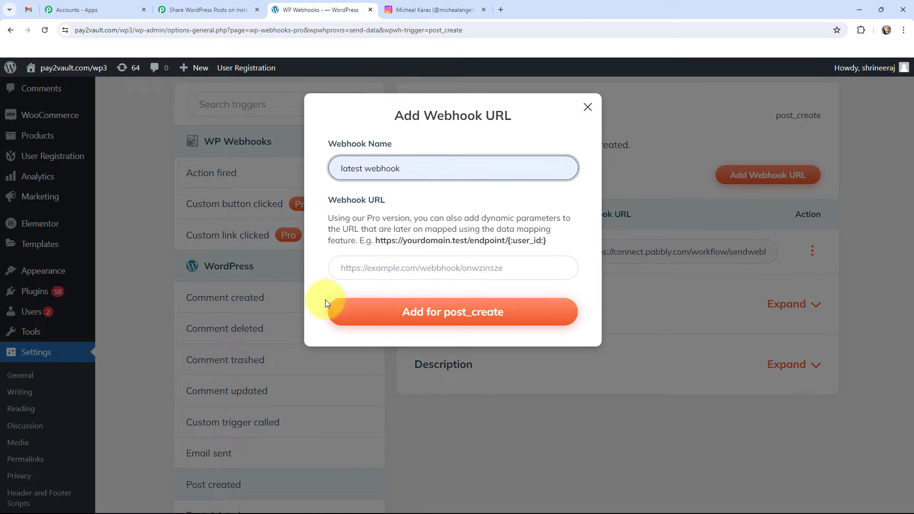
- Copy the webhook URL from the Pabbly Connect trigger into the new WordPress webhook and add it for post_create
click(216, 3)
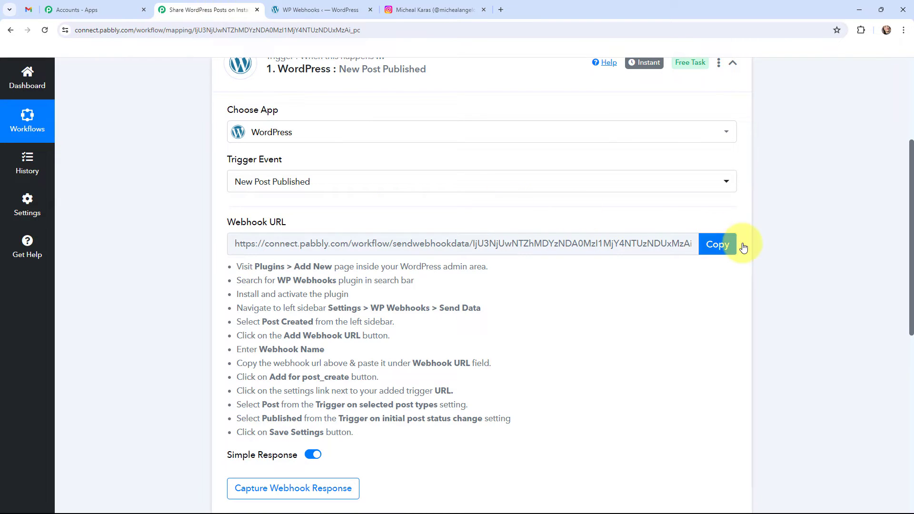
click(728, 243)
click(307, 3)
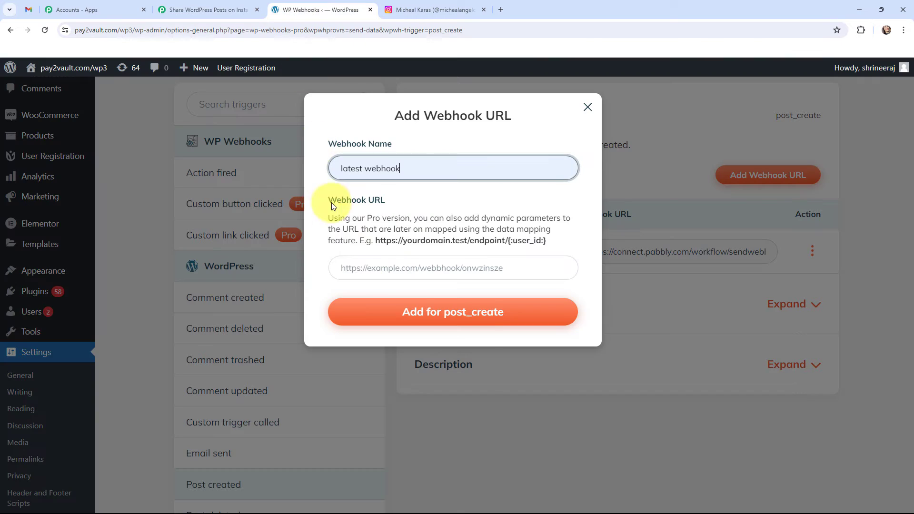
click(363, 265)
key(ctrl+v)
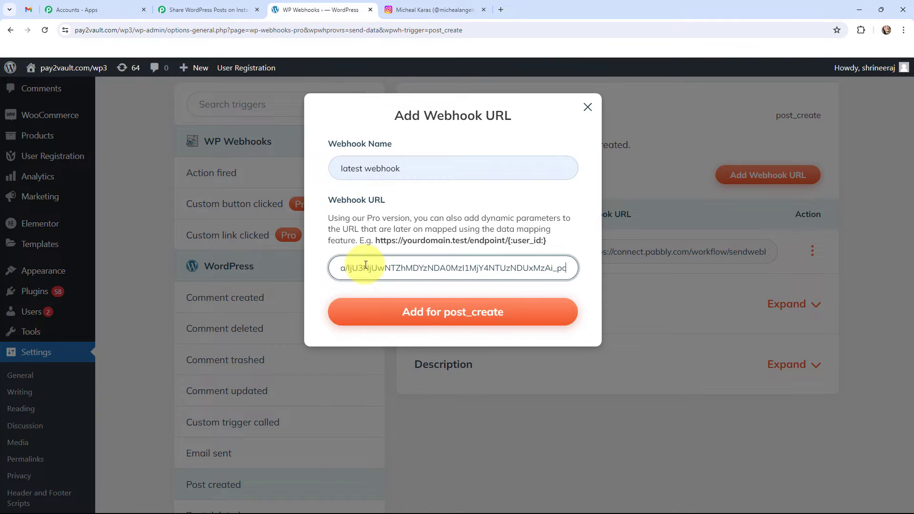
click(455, 313)
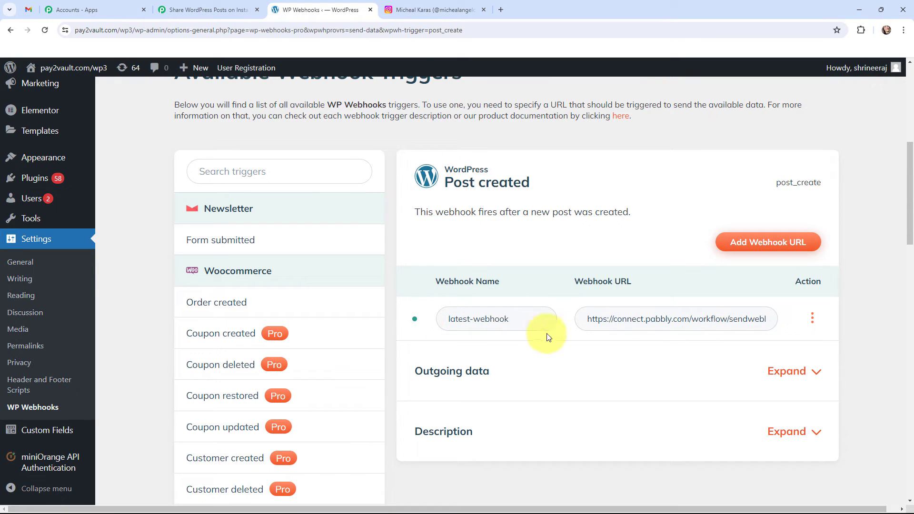
- Set the latest-webhook action settings to post type Post and initial post status Published, save them and close the settings
click(812, 318)
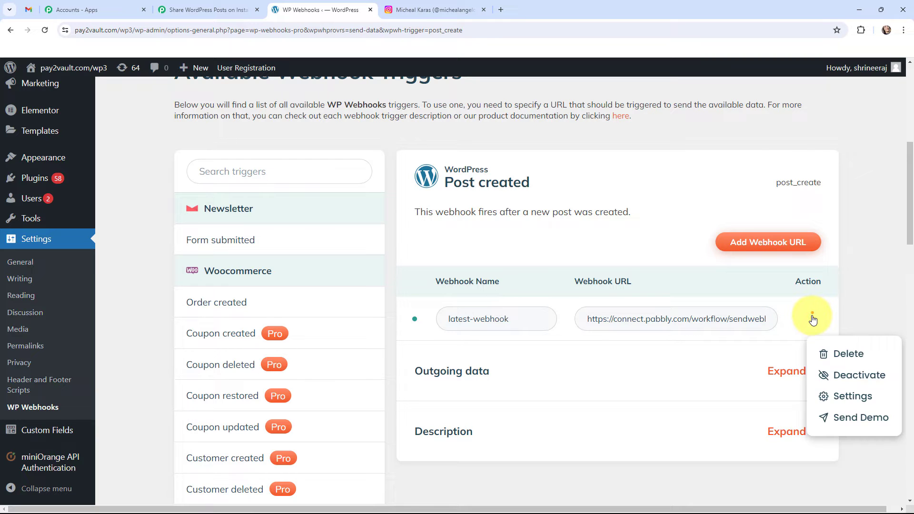
click(833, 396)
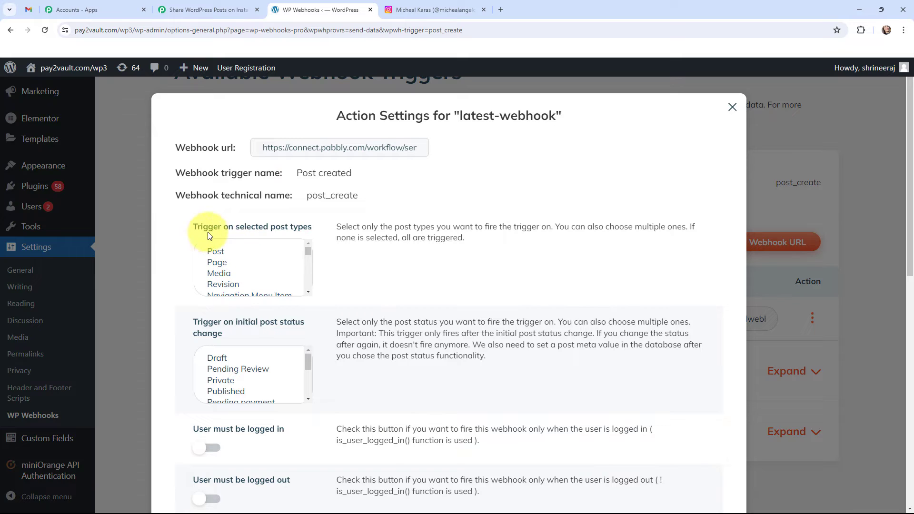
click(214, 251)
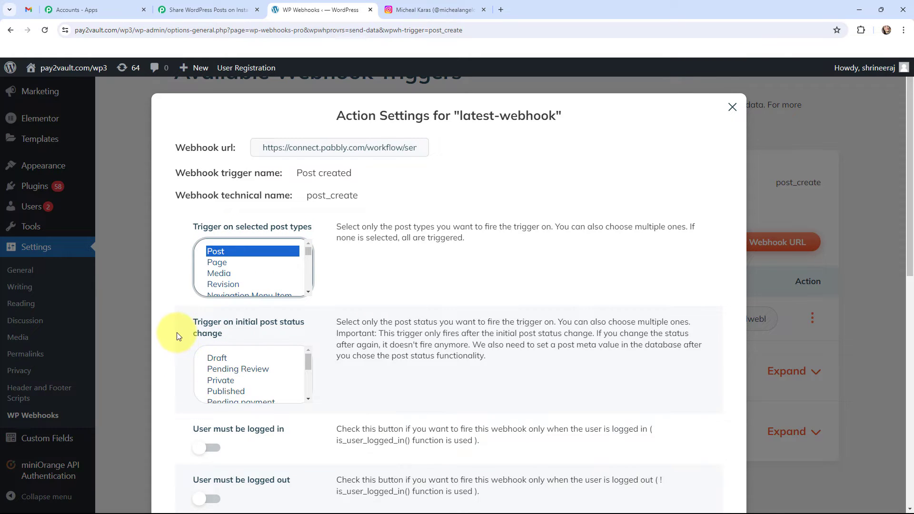
click(215, 392)
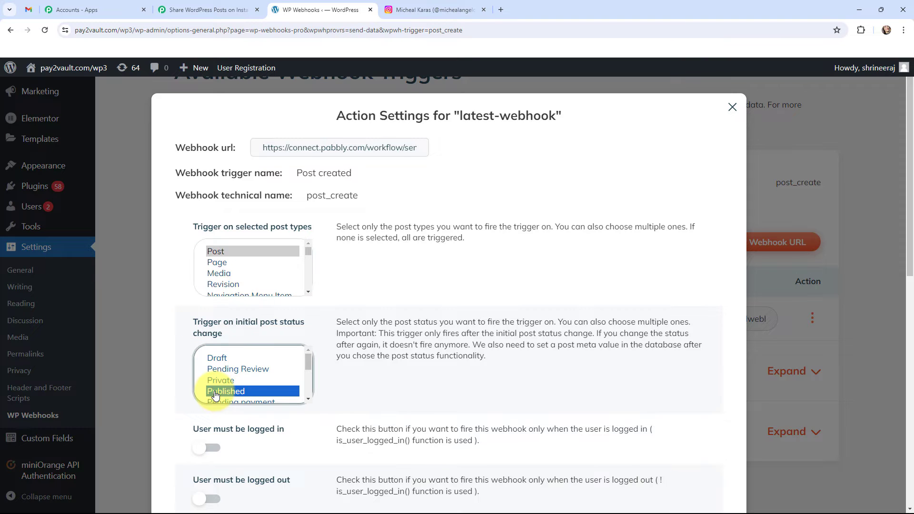
scroll(332, 387, down, 10)
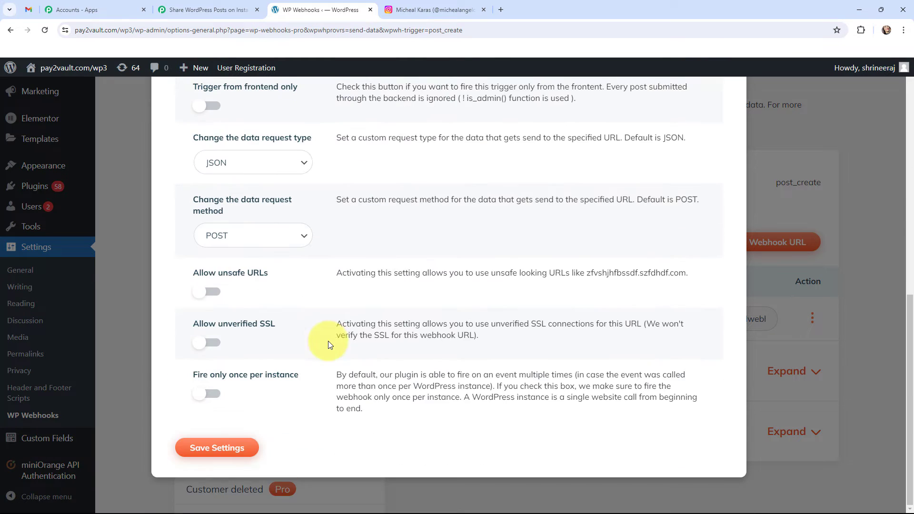
click(211, 450)
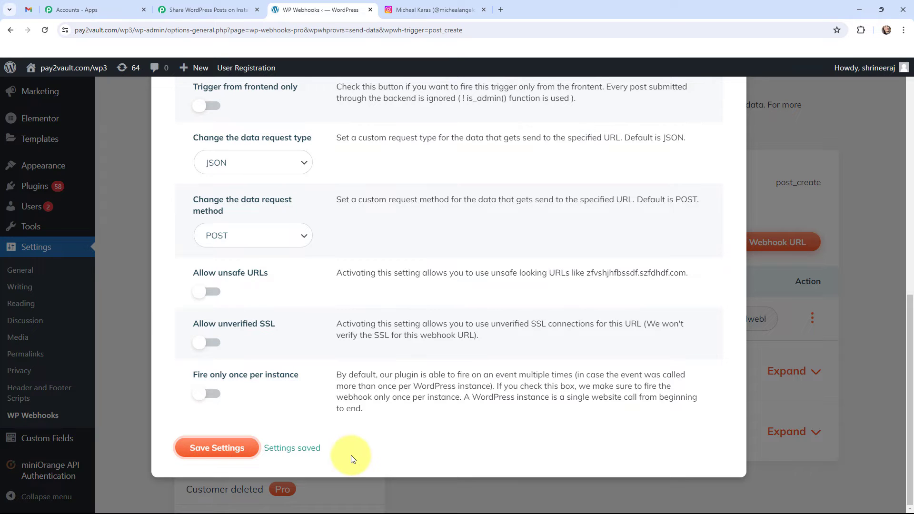
scroll(768, 152, up, 10)
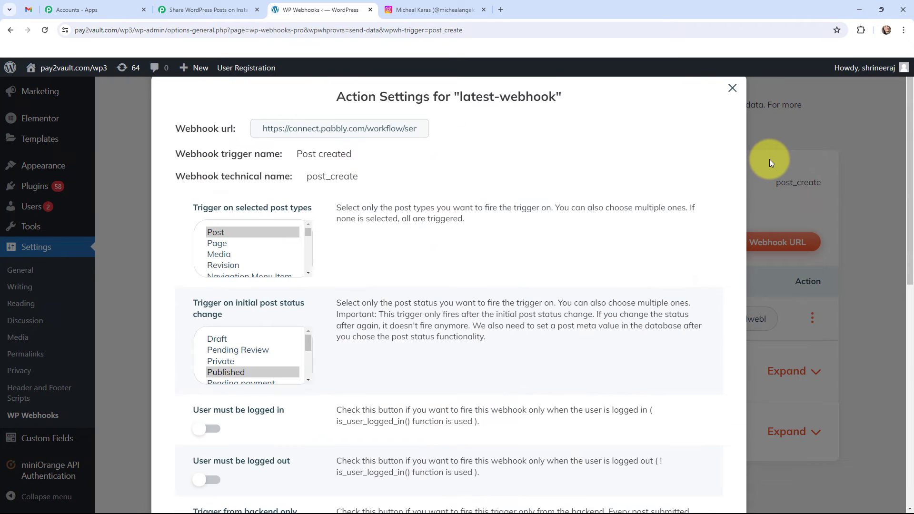
click(732, 106)
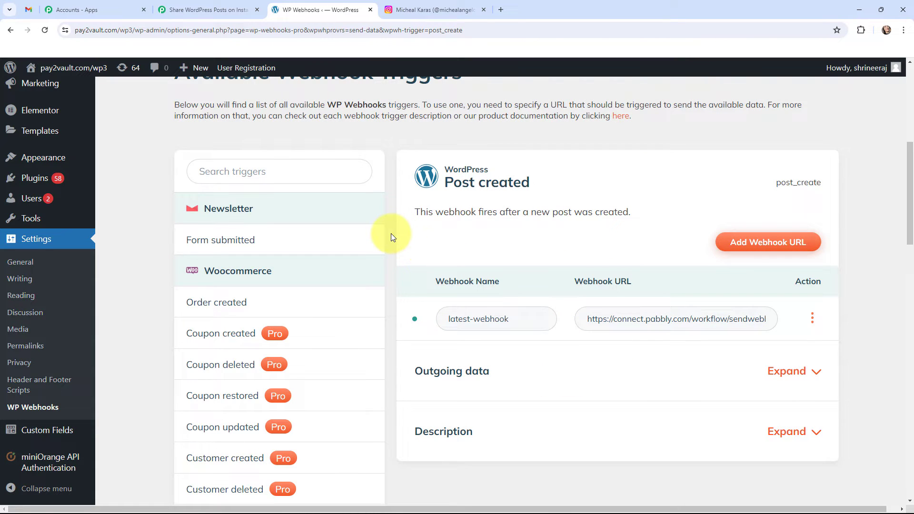
- Switch to the Pabbly Connect workflow and check the webhook response status of the WordPress trigger
scroll(390, 233, up, 1)
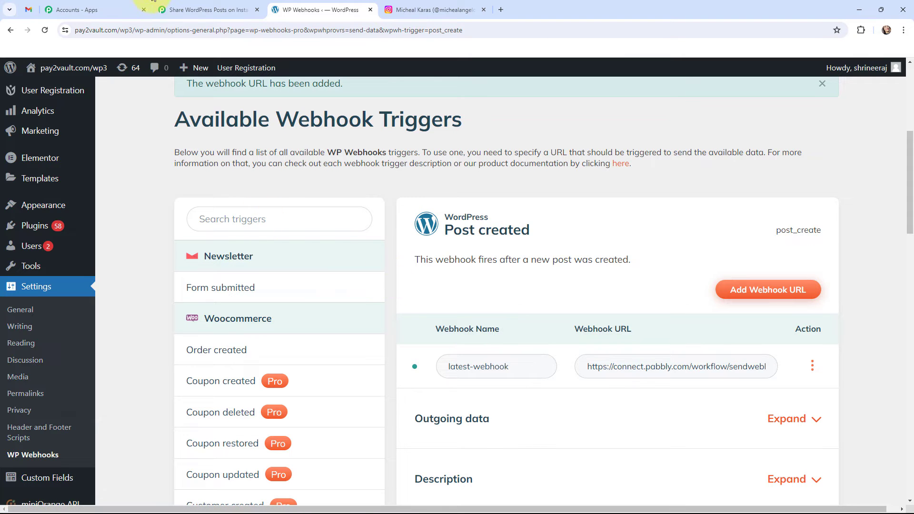
click(181, 7)
scroll(163, 244, down, 2)
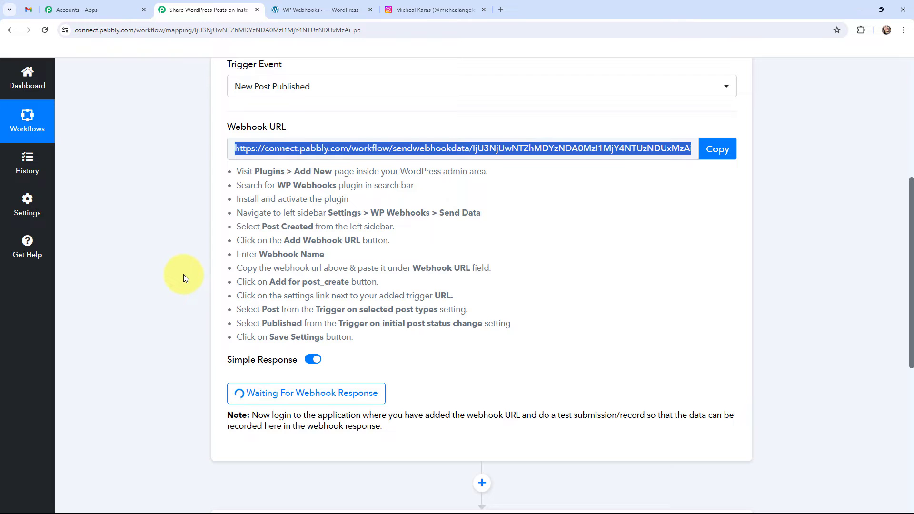
scroll(184, 274, up, 3)
- Switch to WordPress and create a new post titled "SALE AT ALOHA JEWELS!!"
click(335, 5)
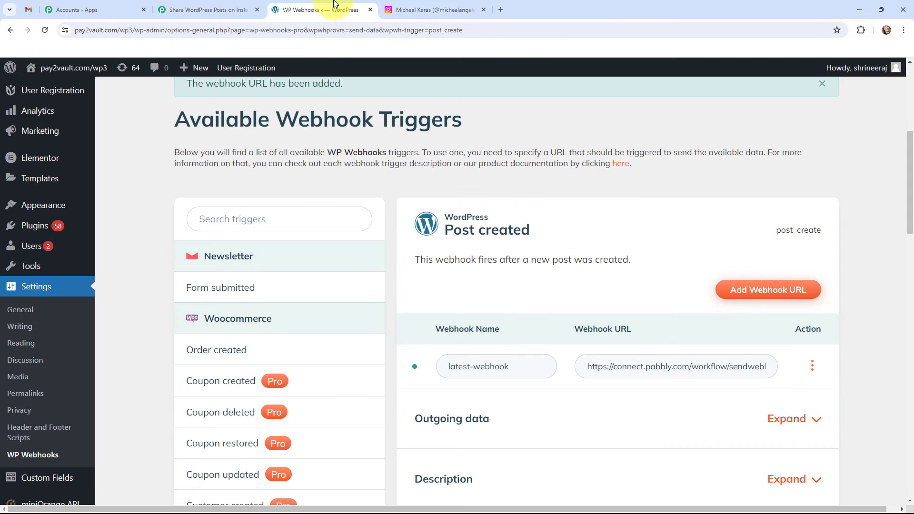
scroll(28, 210, up, 5)
mouse_move(51, 125)
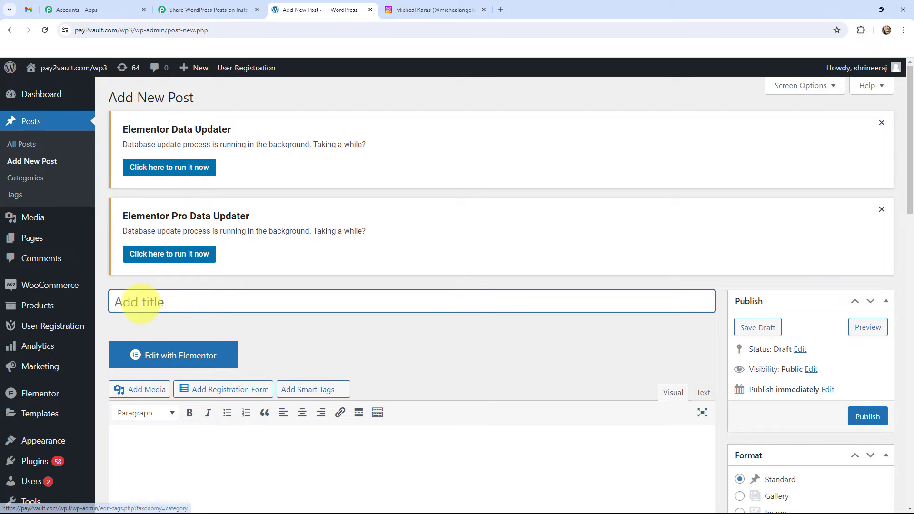
click(142, 304)
text(SALE AT ALOHA JEWELS!!)
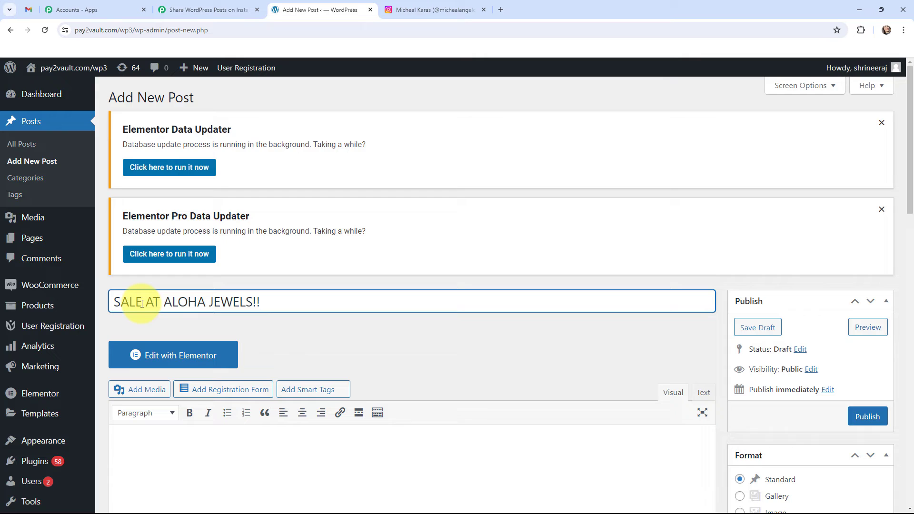
- Fill the post body with the jewelry offer text, beginning "Jewelry has become a fashion item" and ending "Offer available at all our stores."
scroll(143, 314, down, 2)
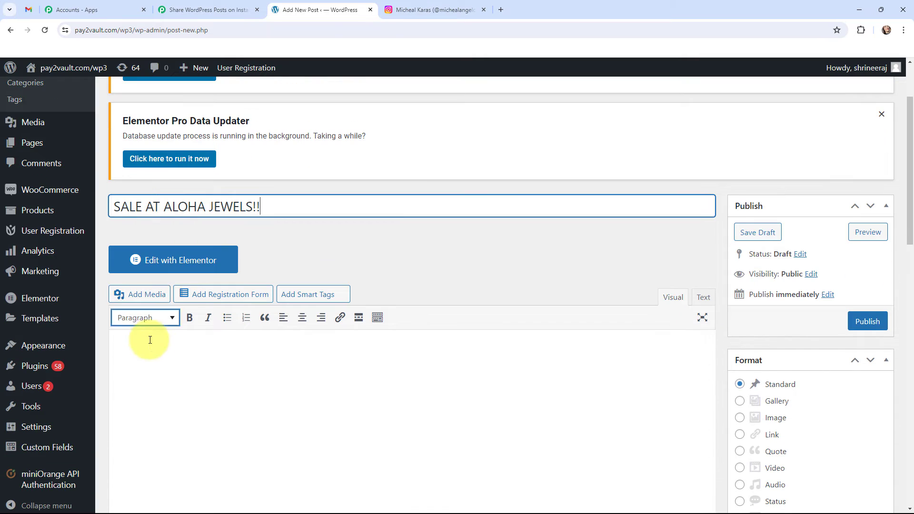
click(149, 367)
text(Jewelry has become a fashion item and as such a part of the wardrobe. The right type of jewelry can turn a 'great ' look into an 'incredible ' look and that's why we thought to bring some exciting offers at ALOHA JEWELS. Jewelry helps individuals to give the impression of being attractive and comprehensive. The current jewelry culture revolves around birthstones for instance; April 's birthstone is diamond. So that's why we came up with this offer for our dear customers. Get upto 35% off on our latest collection and 45% off on our previous collection. Offer available at all our stores.)
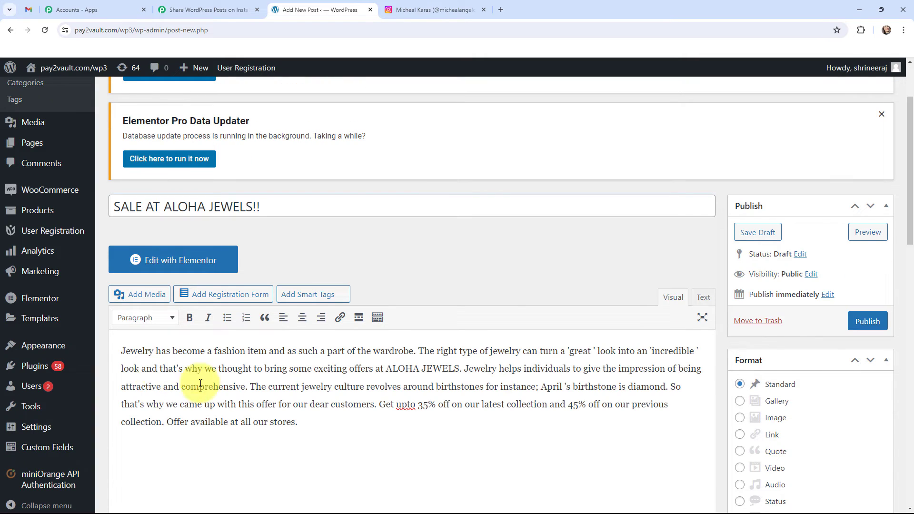
- Set the second media library image, showing a necklace and rings, as the post's featured image
scroll(599, 348, down, 2)
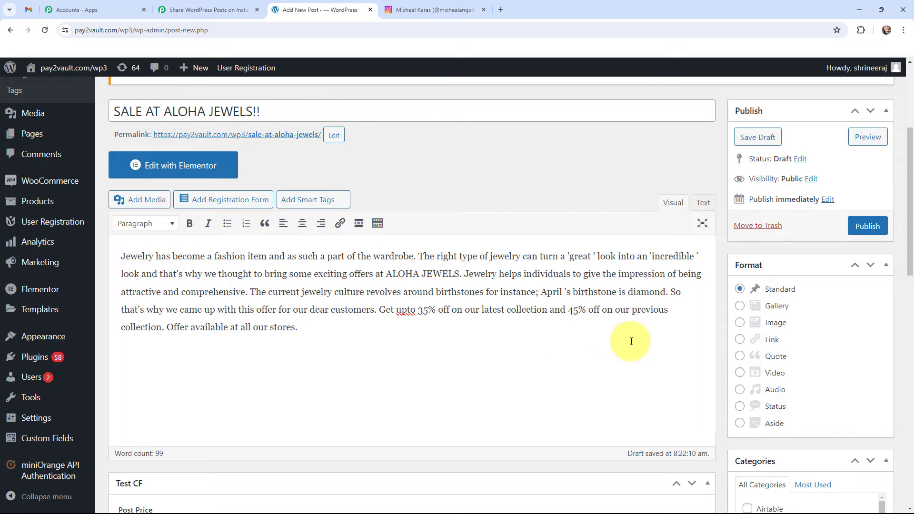
scroll(759, 353, down, 7)
scroll(765, 368, down, 8)
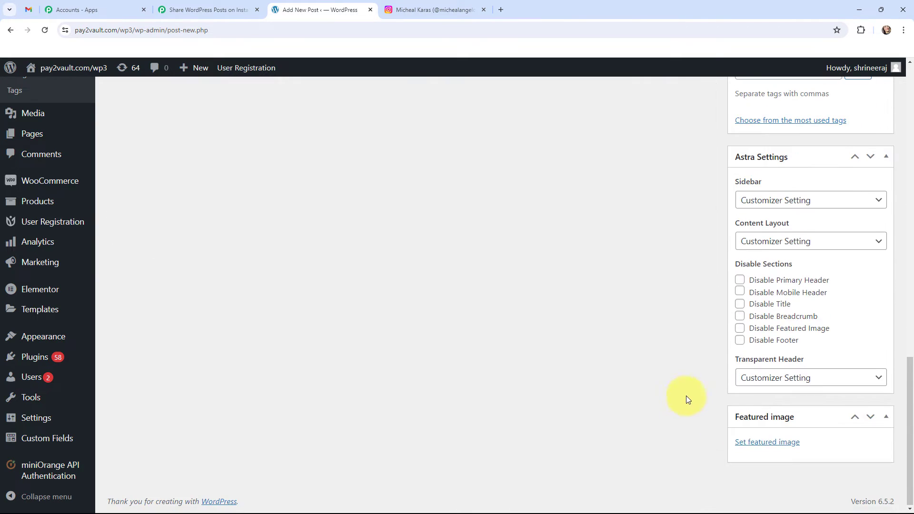
click(765, 442)
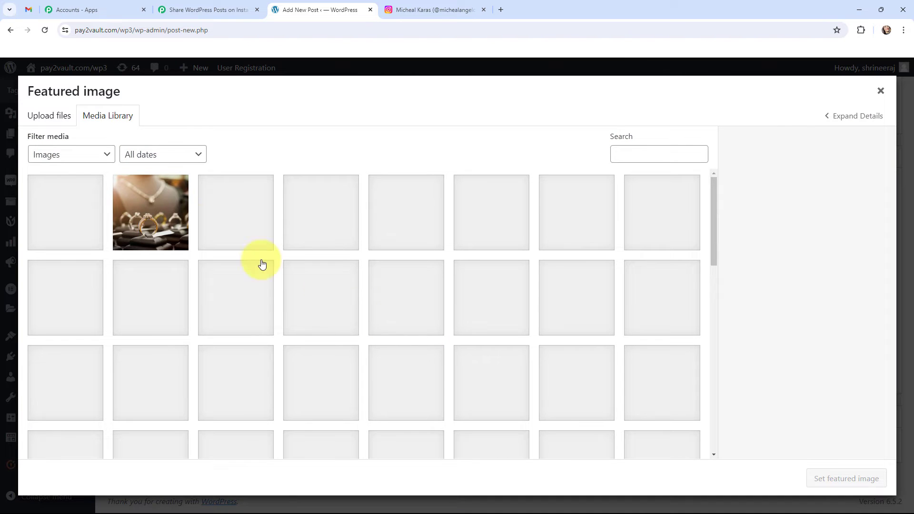
click(150, 212)
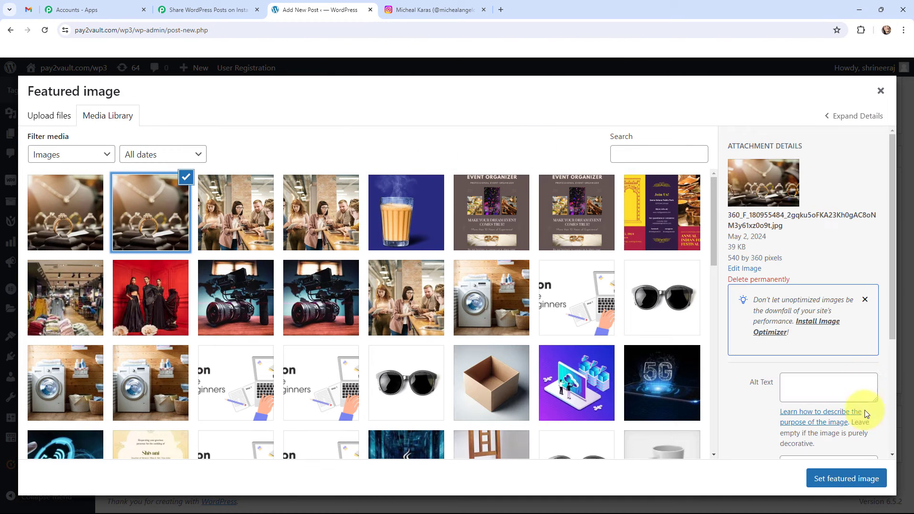
click(846, 478)
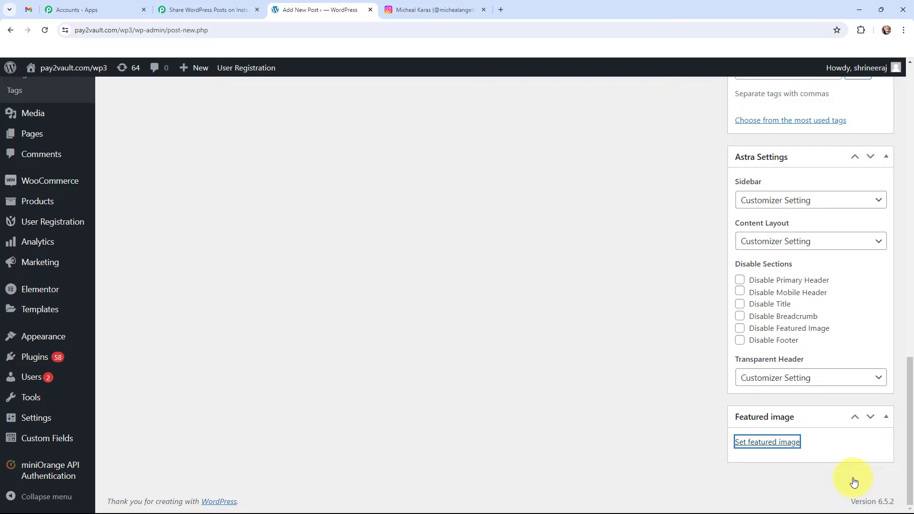
scroll(647, 385, down, 3)
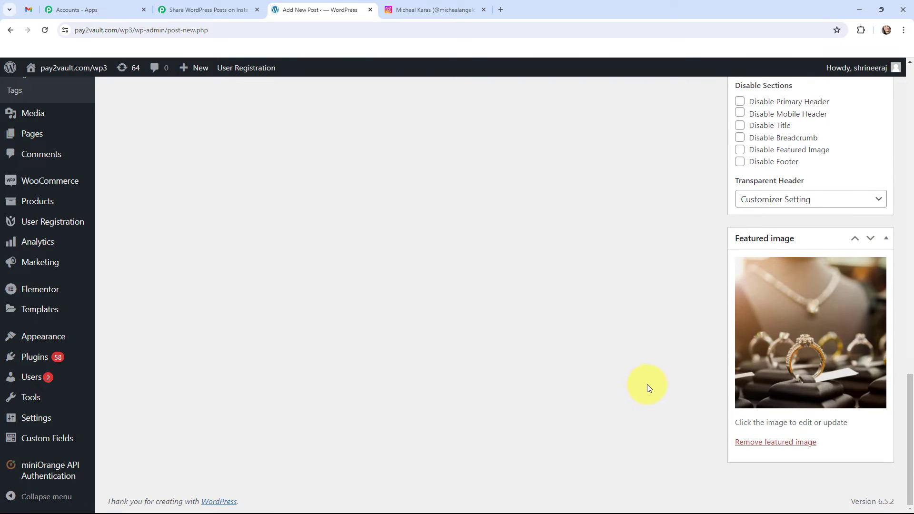
- Publish the "SALE AT ALOHA JEWELS!!" post and view its live page
scroll(647, 387, up, 20)
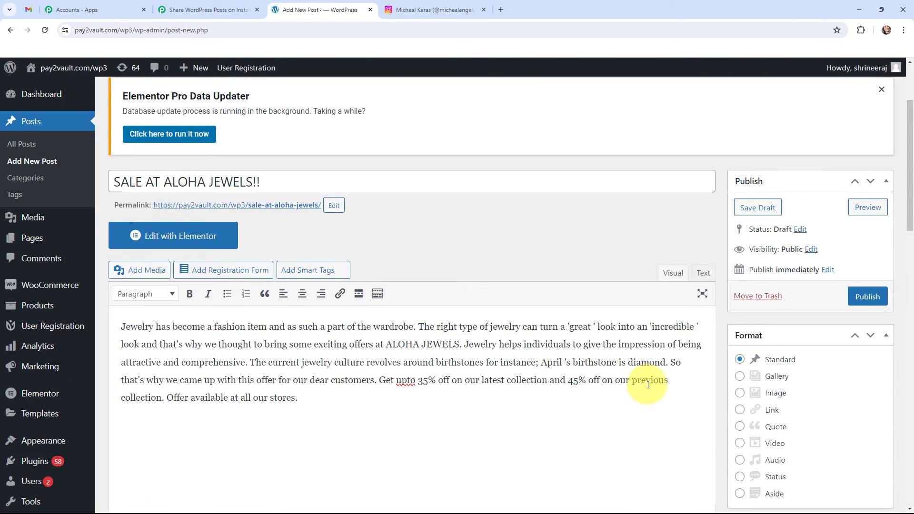
scroll(648, 384, up, 2)
click(868, 417)
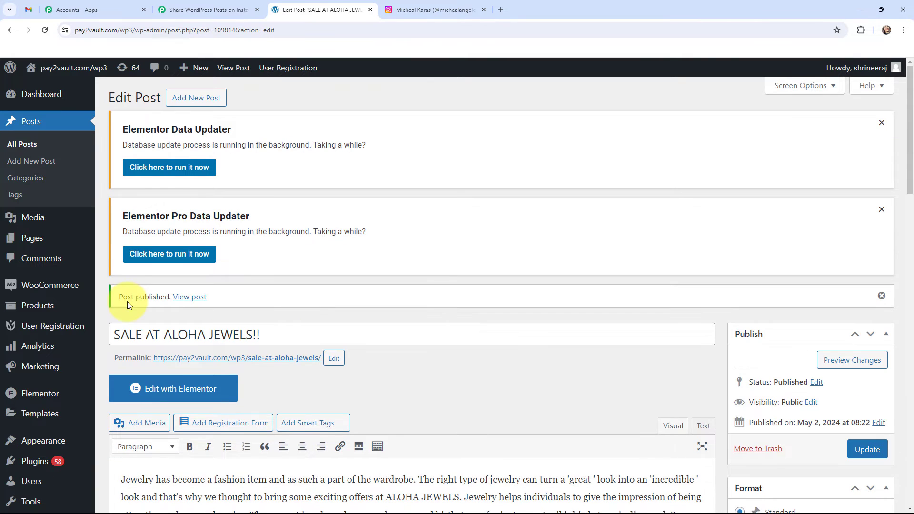
click(188, 298)
scroll(125, 284, down, 2)
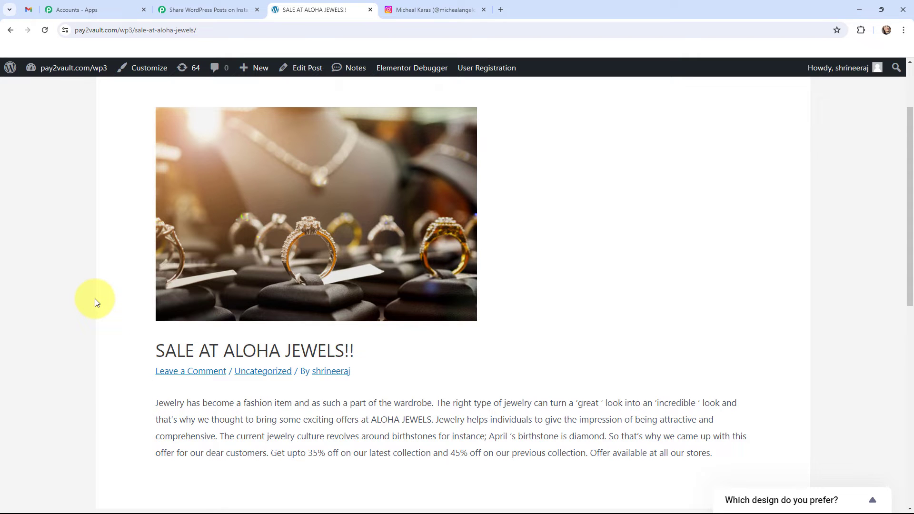
scroll(95, 298, up, 1)
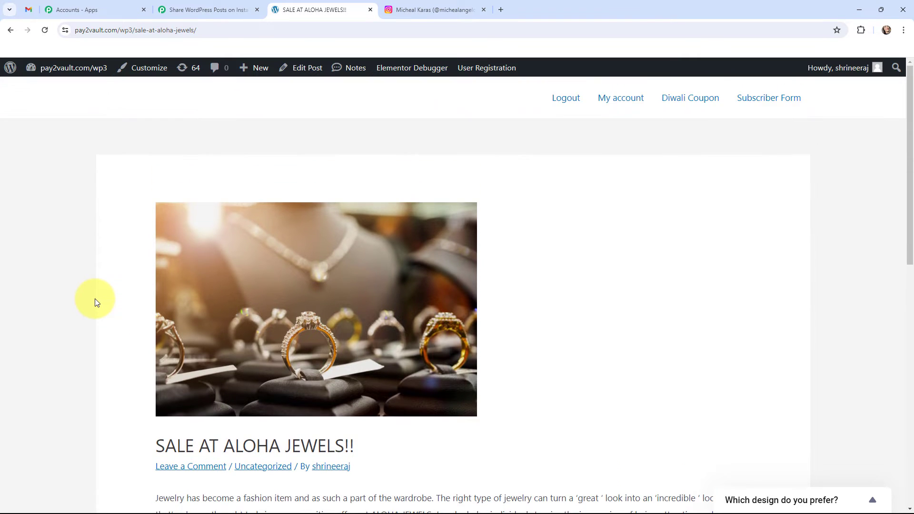
scroll(96, 298, down, 1)
- Switch to the Pabbly Connect workflow and examine the response captured by the WordPress trigger down to the Post Thumbnail and Post Permalink fields
click(204, 9)
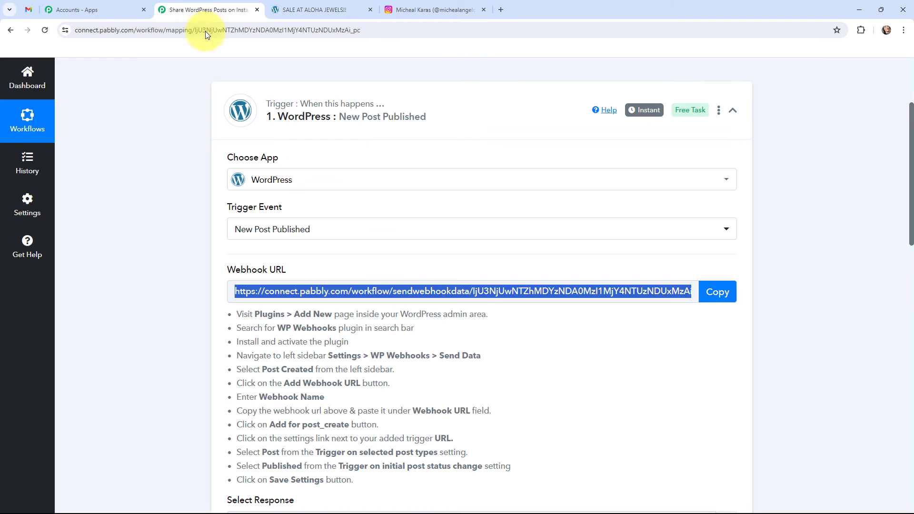
scroll(415, 342, down, 10)
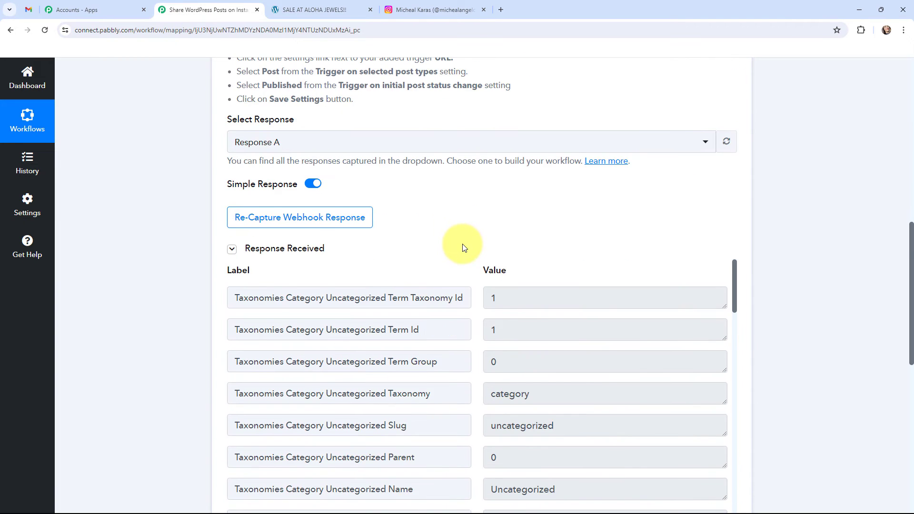
scroll(478, 280, down, 3)
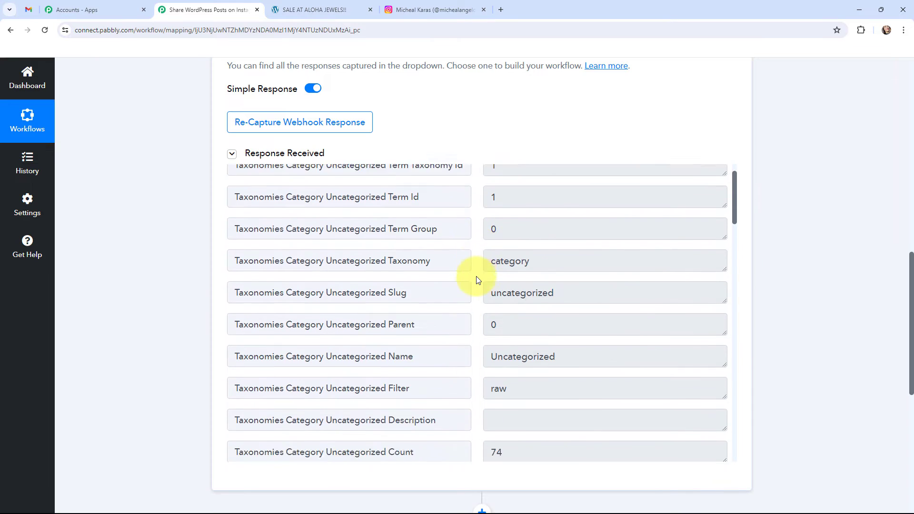
scroll(478, 280, down, 2)
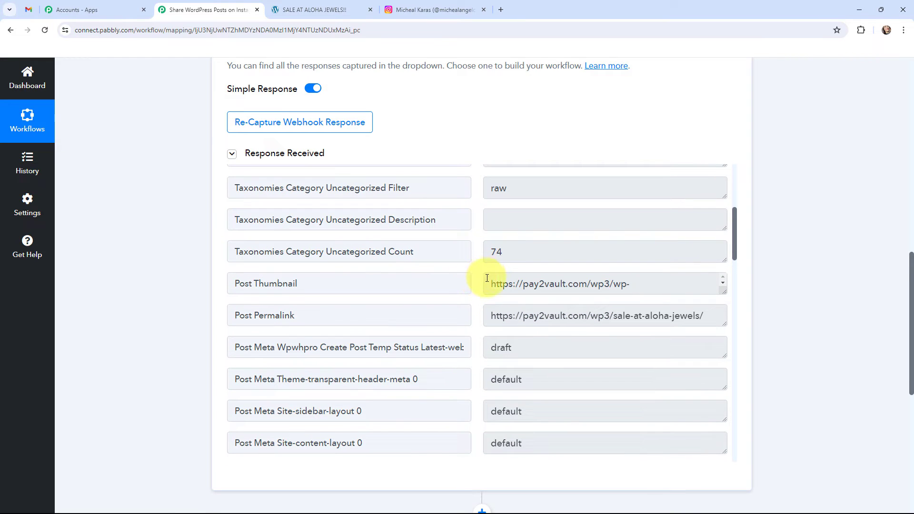
- Open the captured Post Thumbnail URL in a new browser tab to check the image, and close that tab
drag(480, 284, 690, 293)
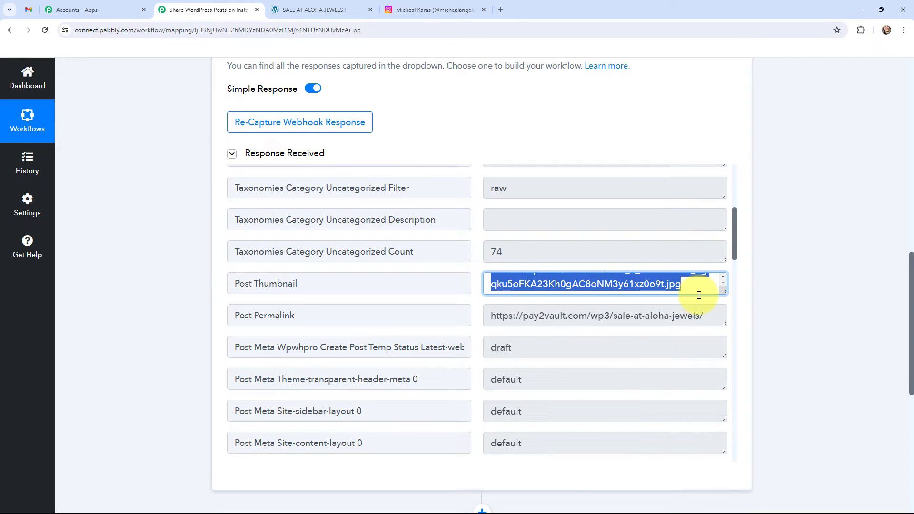
click(500, 10)
text(https://pay2vault.com/wp3/wp-content/uploads/2024/05/360_F_180955484_2gqku5oFKA23Kh0gAC8oNM3y61xz0o9t.jpg)
key(Return)
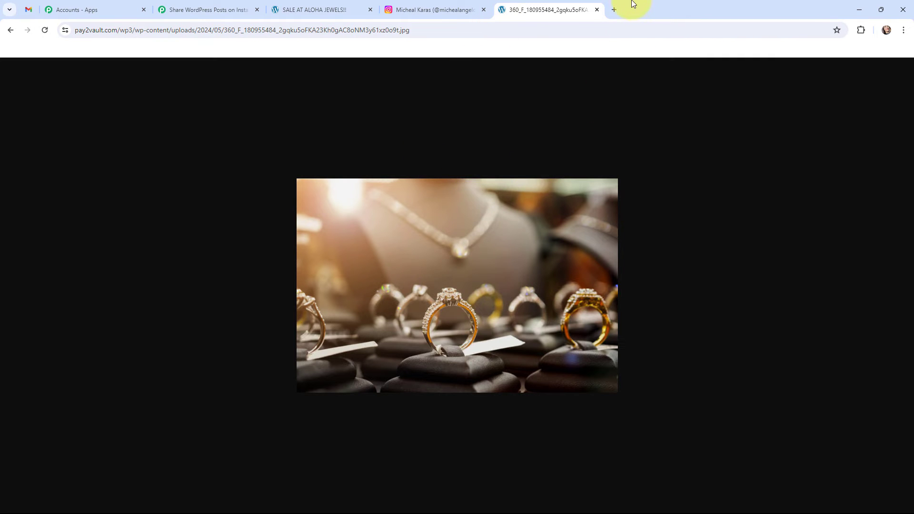
click(598, 10)
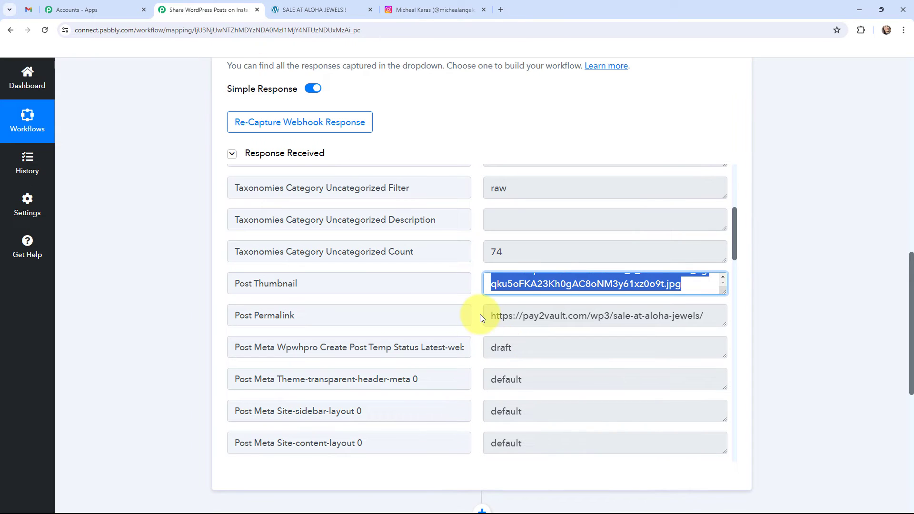
- Open the captured Post Permalink URL in a new browser tab to check the post page, and close that tab
drag(490, 316, 715, 316)
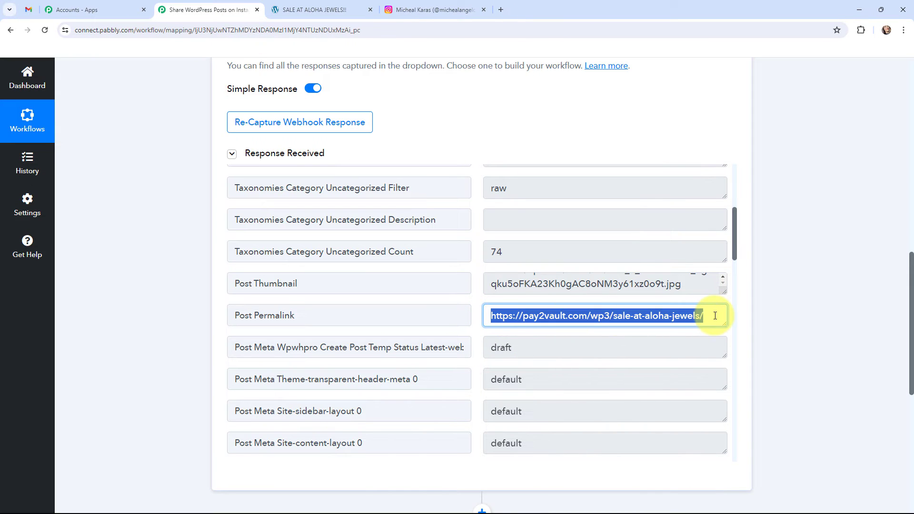
key(ctrl+c)
click(500, 10)
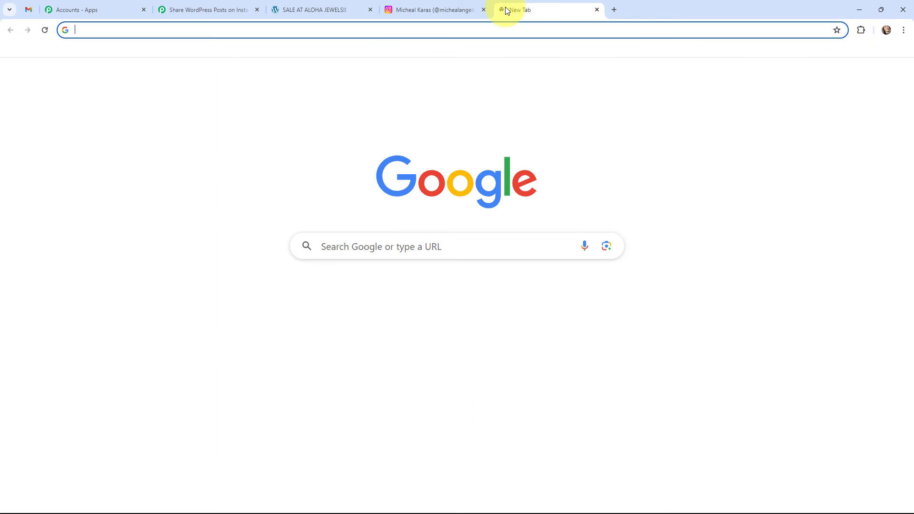
key(ctrl+v)
key(Return)
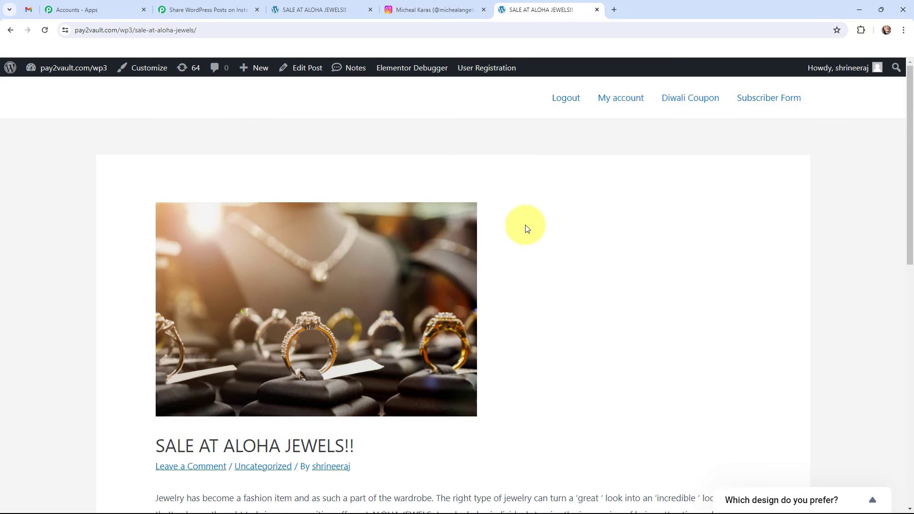
scroll(526, 228, down, 2)
scroll(526, 227, up, 2)
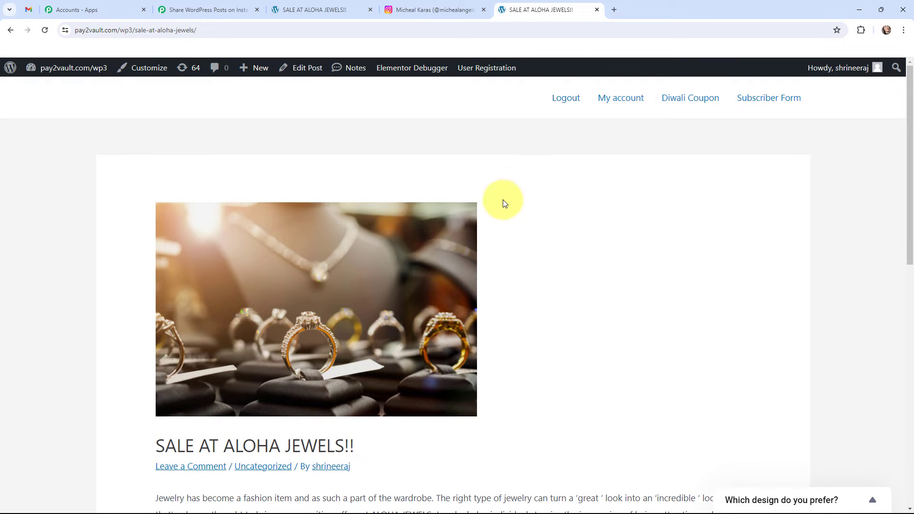
click(597, 9)
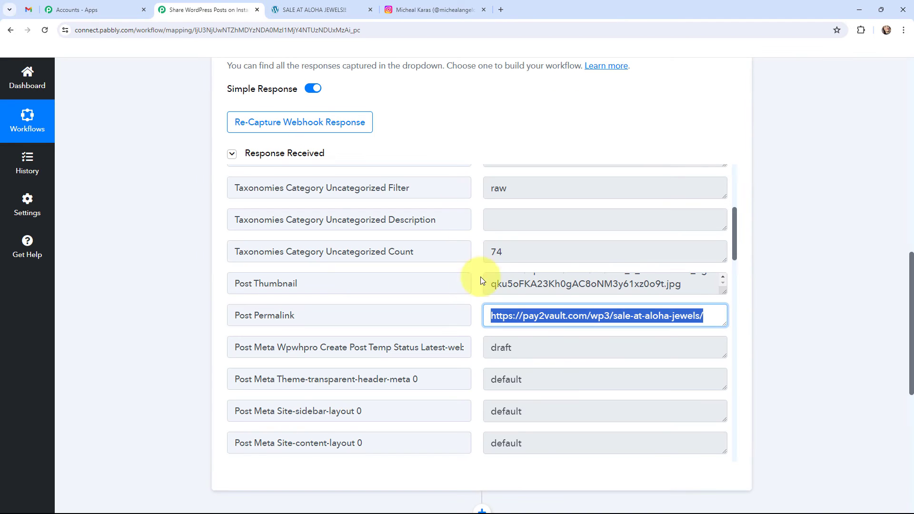
- Examine the remaining fields of the captured WordPress response, including Post Post Title and Post Post Content
click(477, 319)
scroll(476, 318, down, 1)
scroll(475, 318, up, 3)
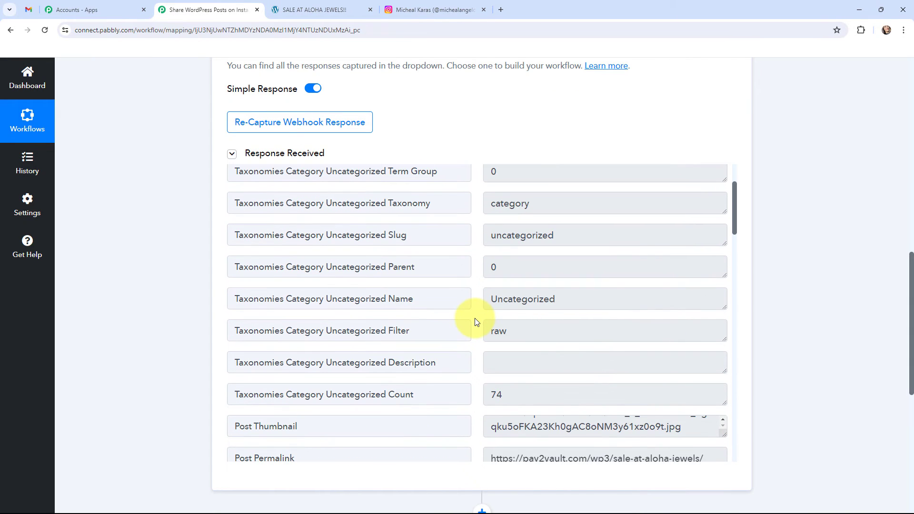
scroll(475, 318, down, 9)
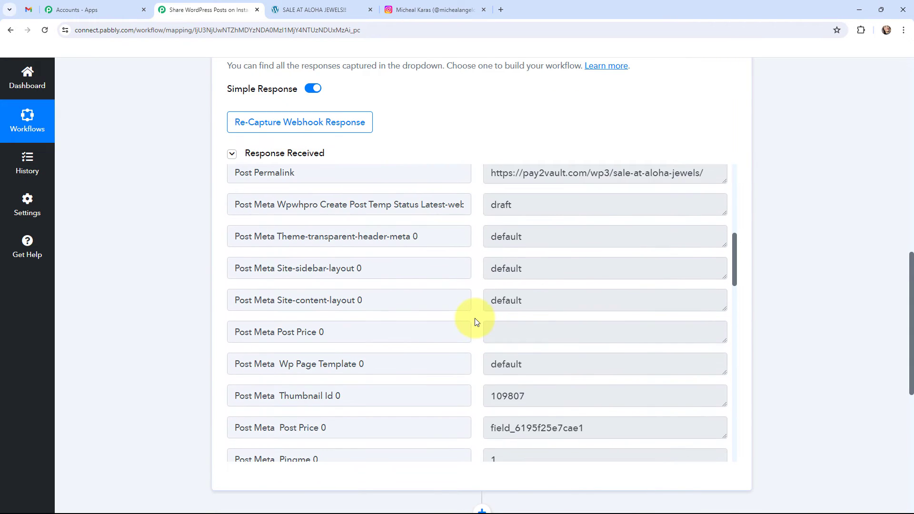
scroll(476, 315, down, 6)
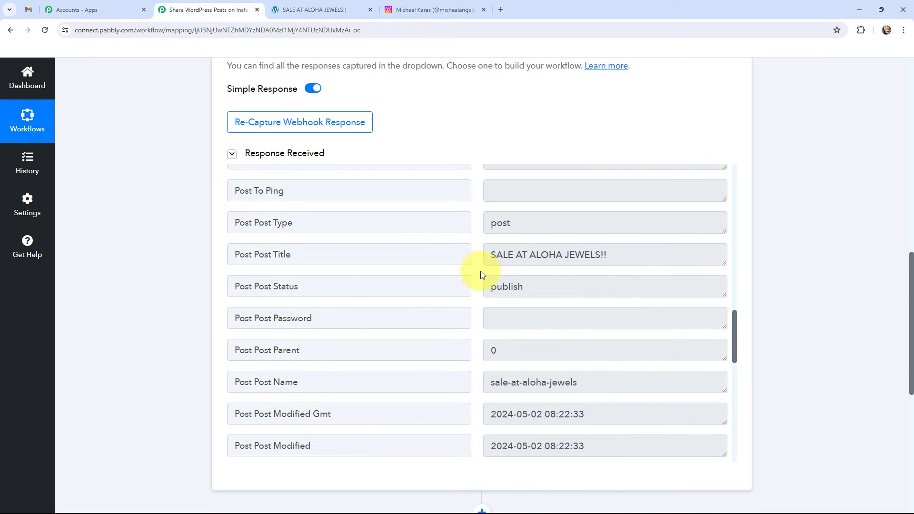
scroll(478, 327, down, 6)
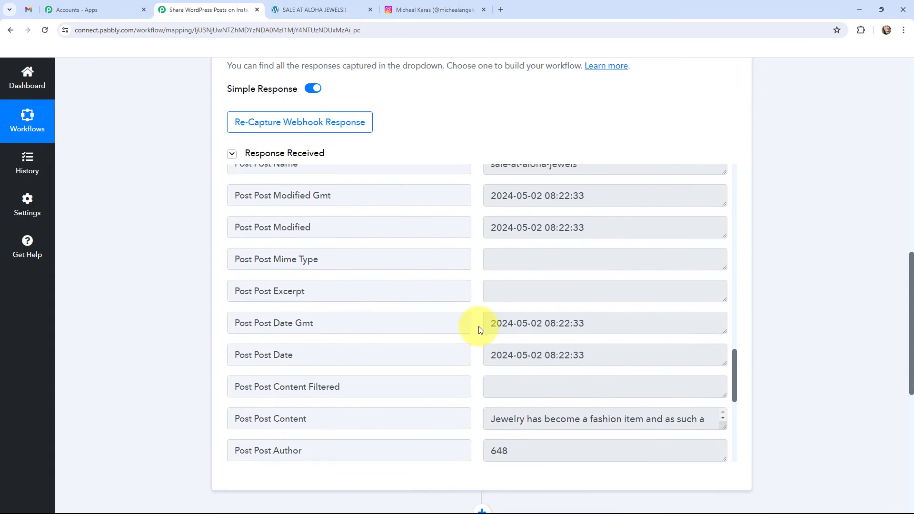
drag(723, 317, 720, 441)
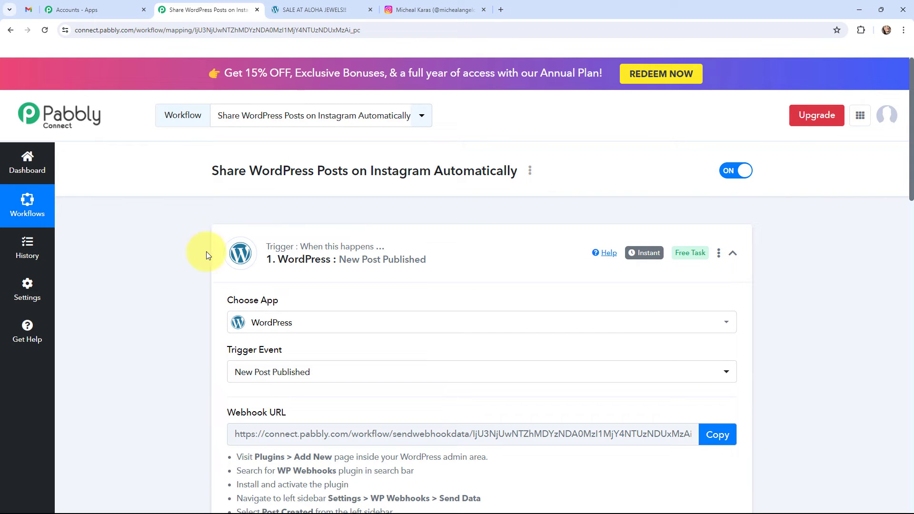
- Collapse the WordPress trigger, expand the Instagram for Business Publish Photo action and connect it through a new connection
click(221, 250)
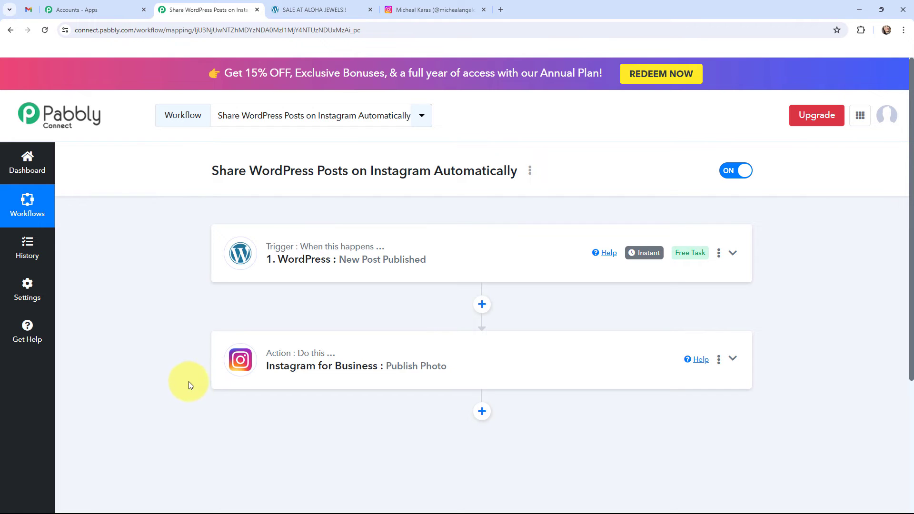
click(226, 354)
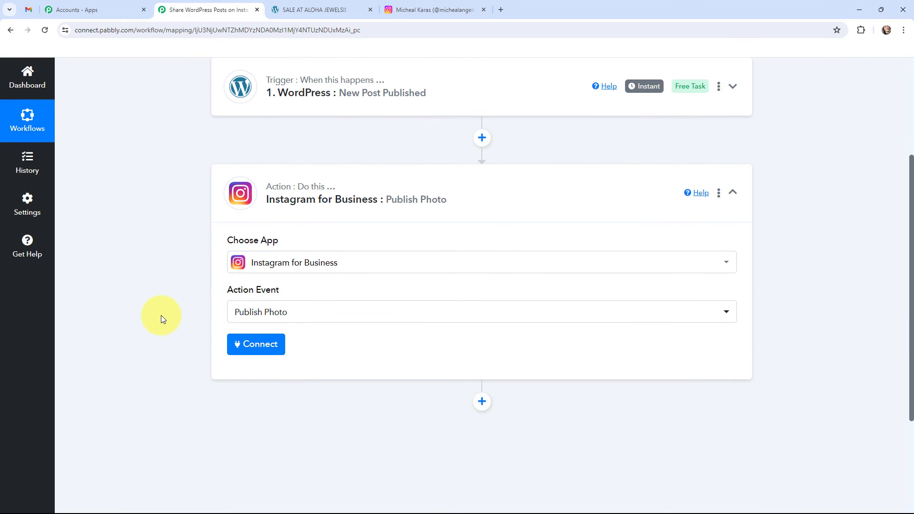
click(256, 346)
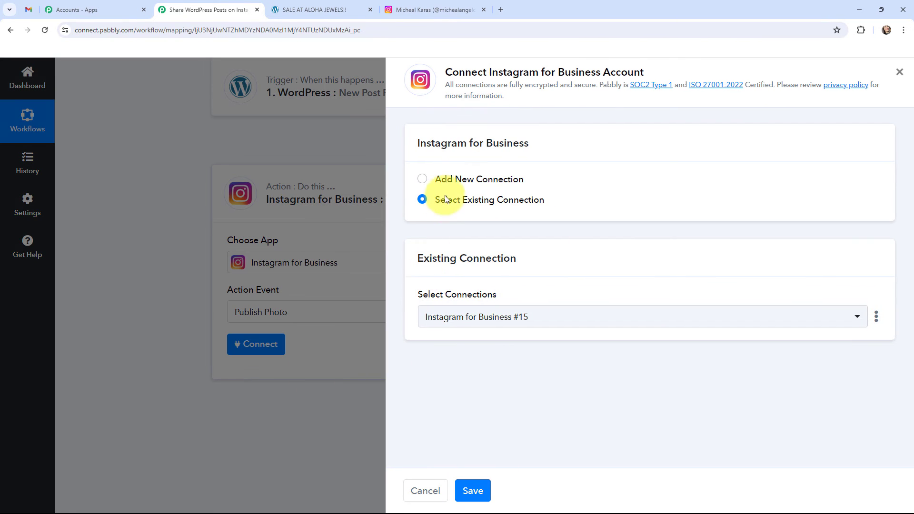
click(423, 179)
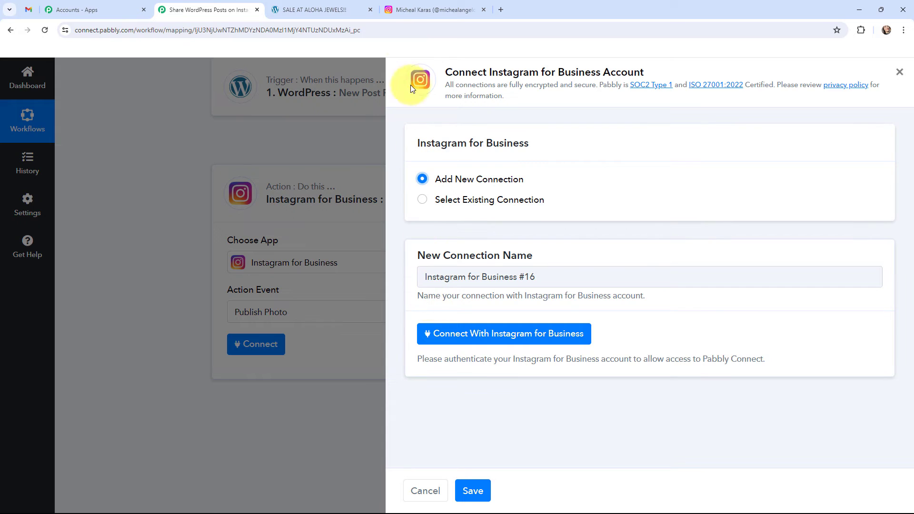
click(455, 329)
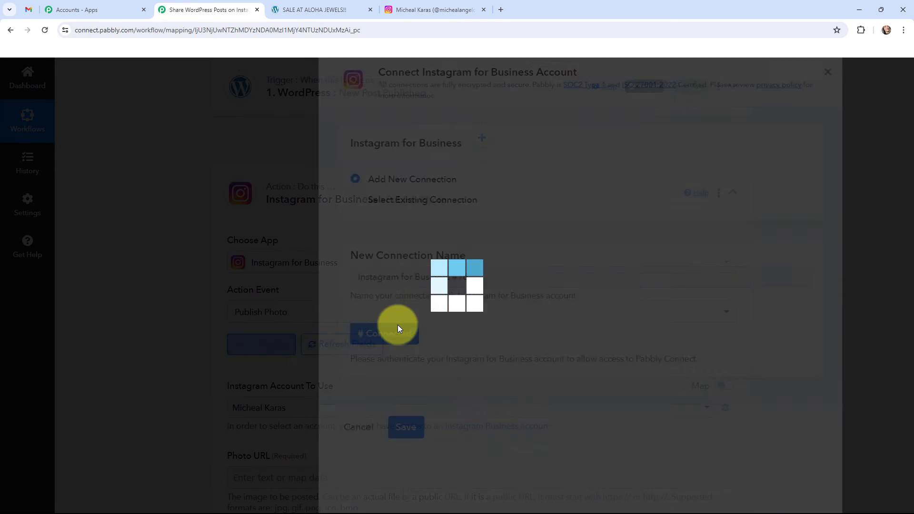
- Review the Publish Photo action's account, Photo URL and Caption fields, and switch to the Instagram profile page
scroll(161, 258, down, 2)
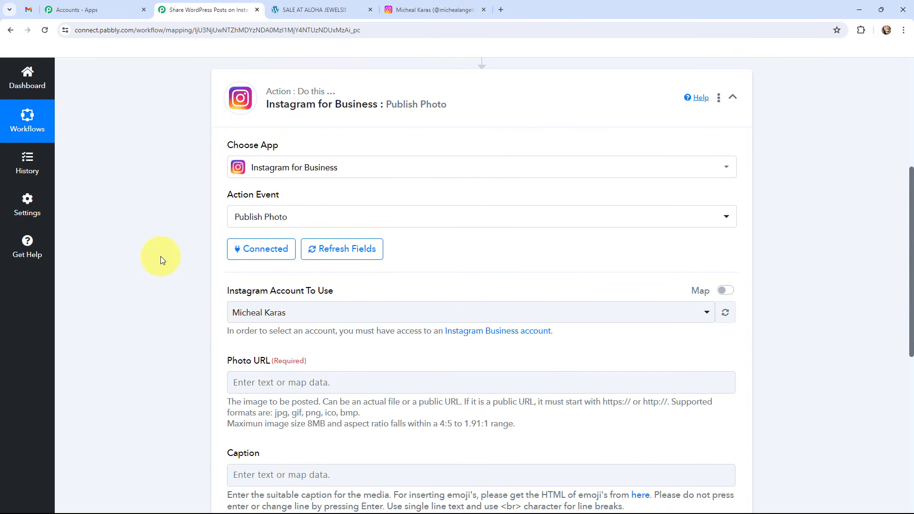
scroll(162, 245, down, 2)
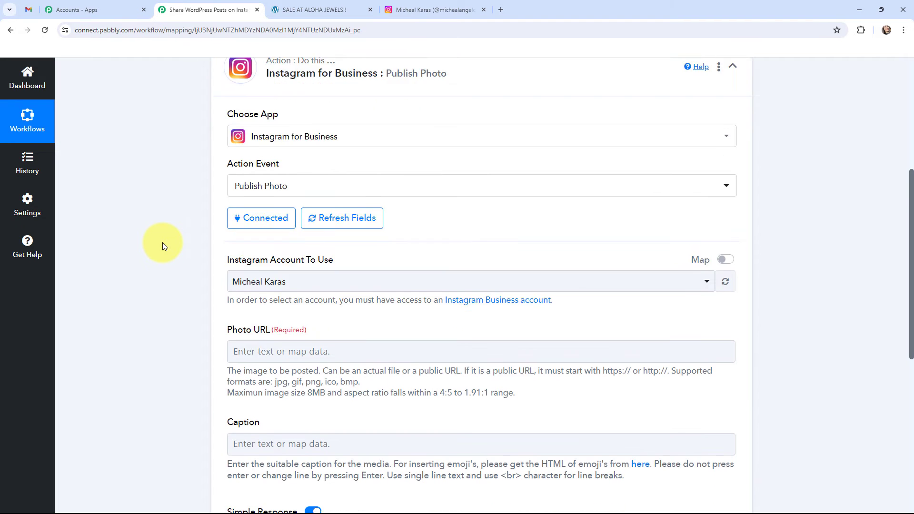
click(445, 10)
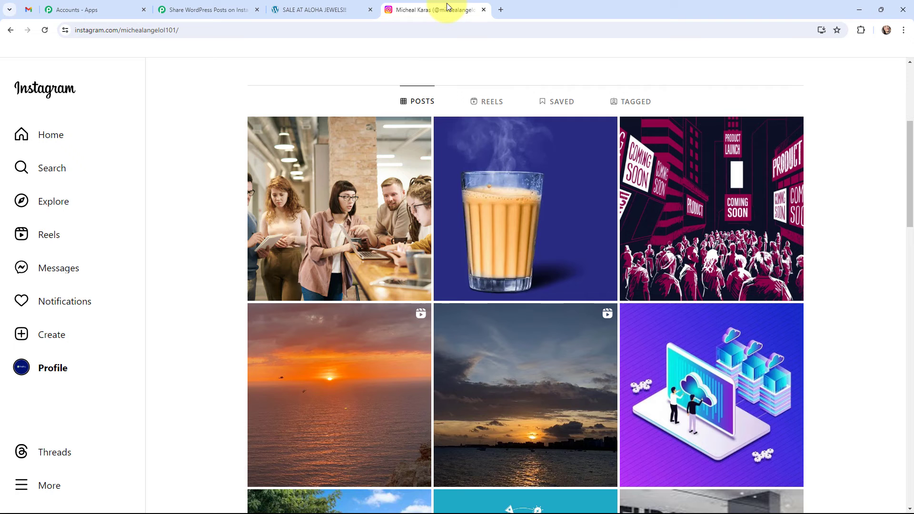
- Return from the Instagram profile to the workflow and map the Photo URL to Post Thumbnail from the WordPress trigger
scroll(440, 152, up, 5)
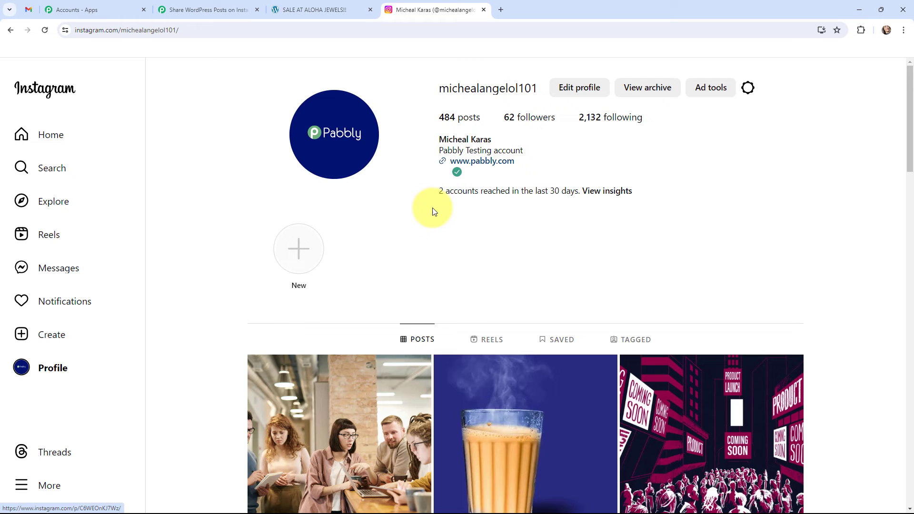
click(235, 9)
click(287, 291)
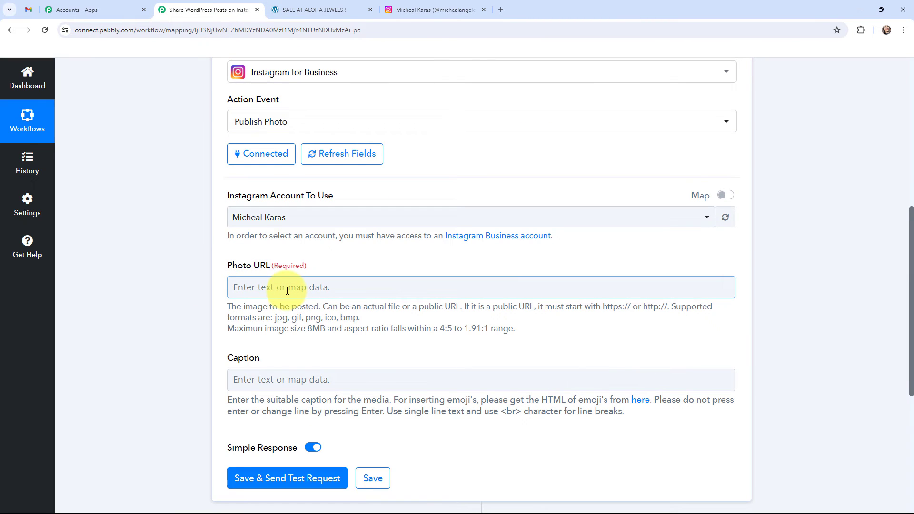
click(287, 291)
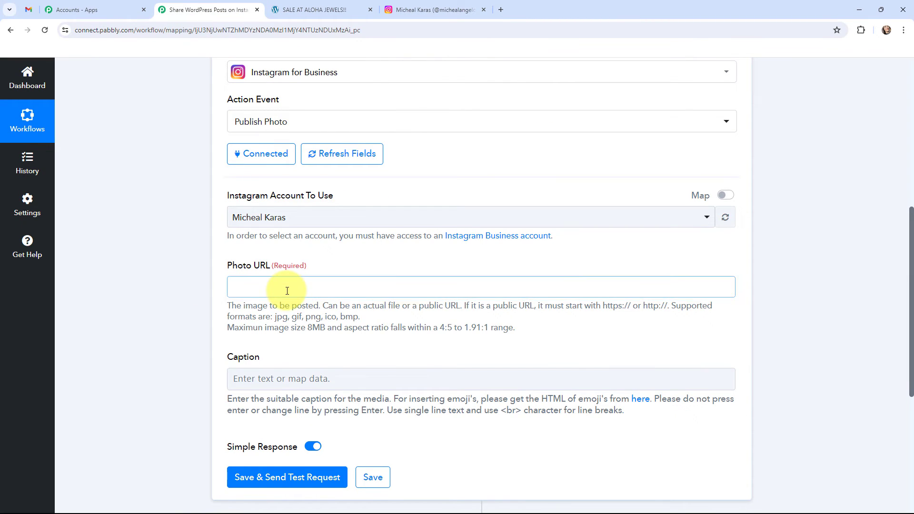
click(296, 374)
scroll(316, 241, down, 3)
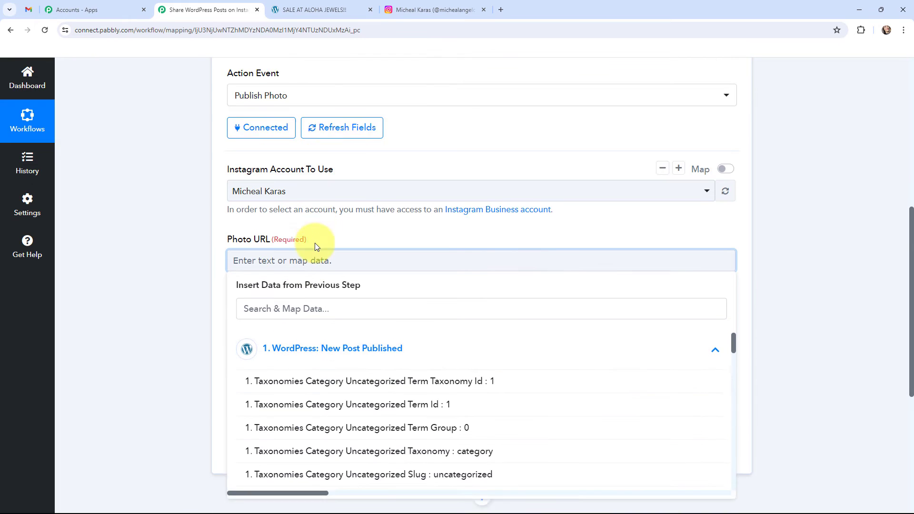
scroll(333, 383, down, 2)
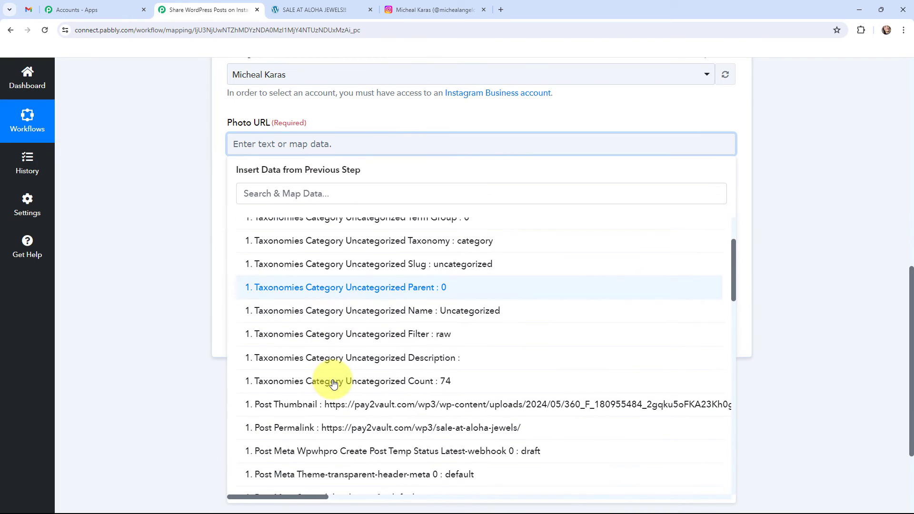
click(347, 404)
click(186, 188)
scroll(195, 229, up, 1)
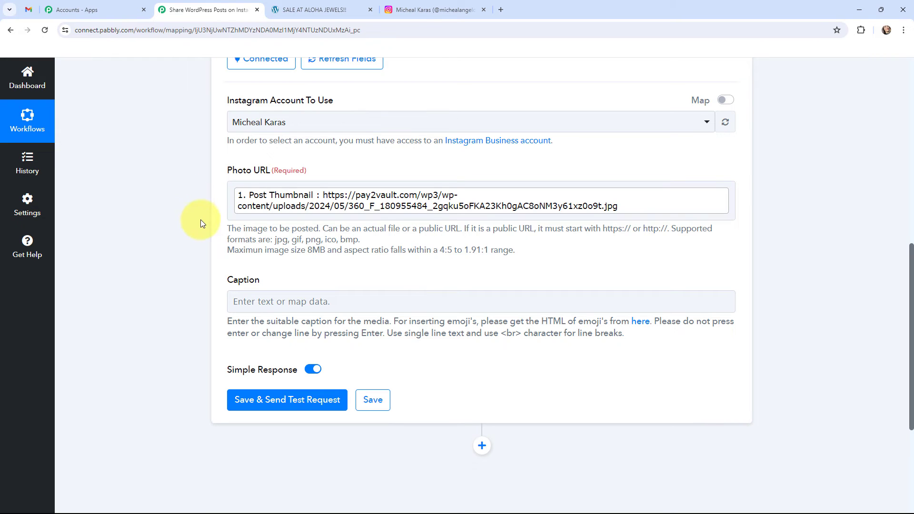
- Map Post Post Title from the WordPress trigger into the Caption and add a line break after it
click(254, 305)
click(254, 306)
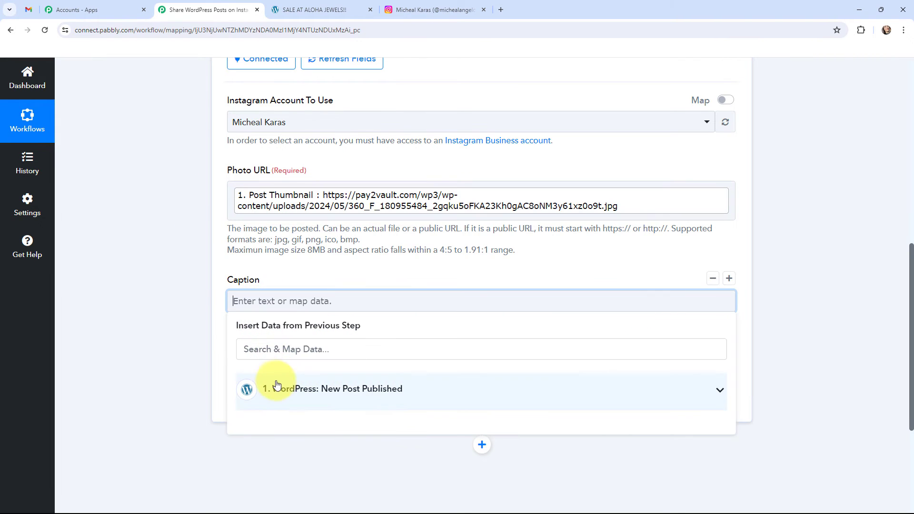
scroll(190, 244, down, 3)
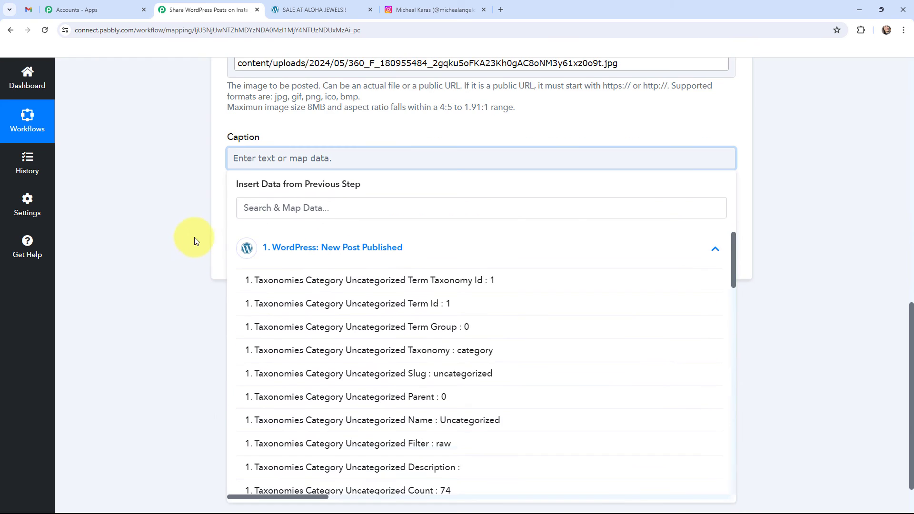
scroll(378, 302, down, 6)
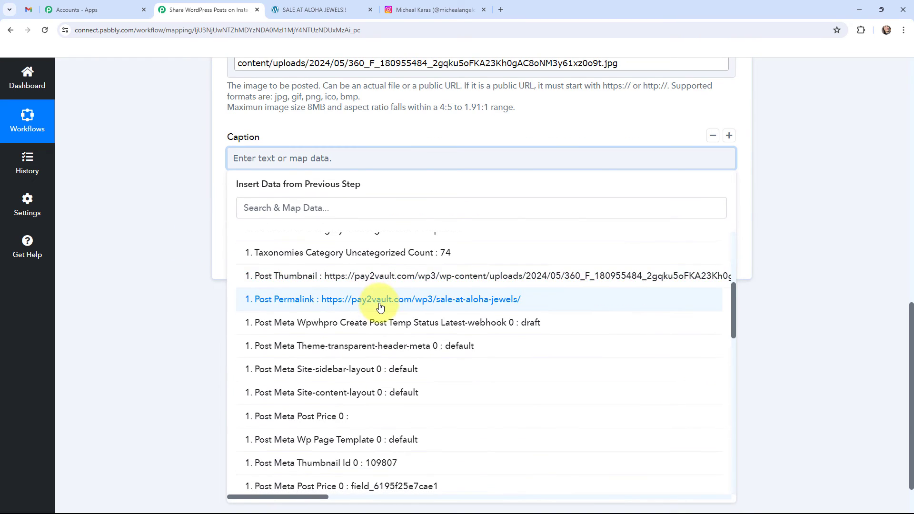
scroll(379, 305, down, 8)
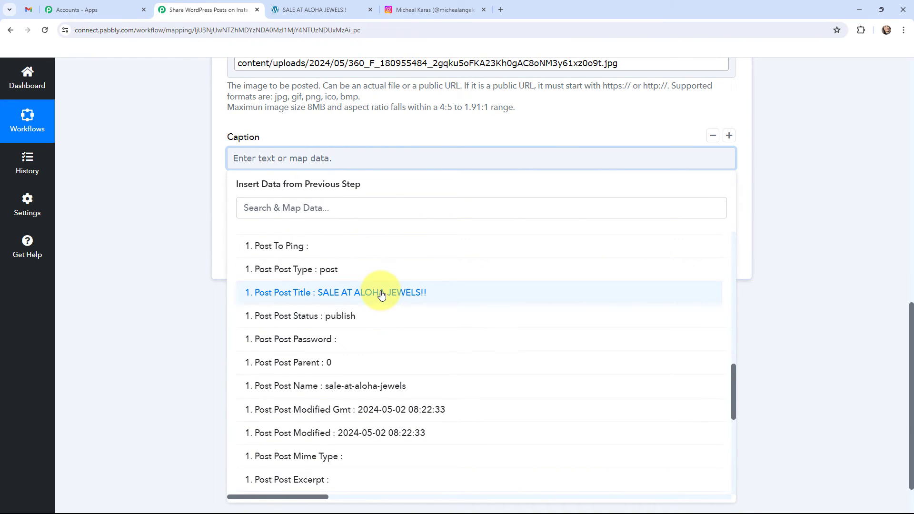
click(381, 293)
key(Return)
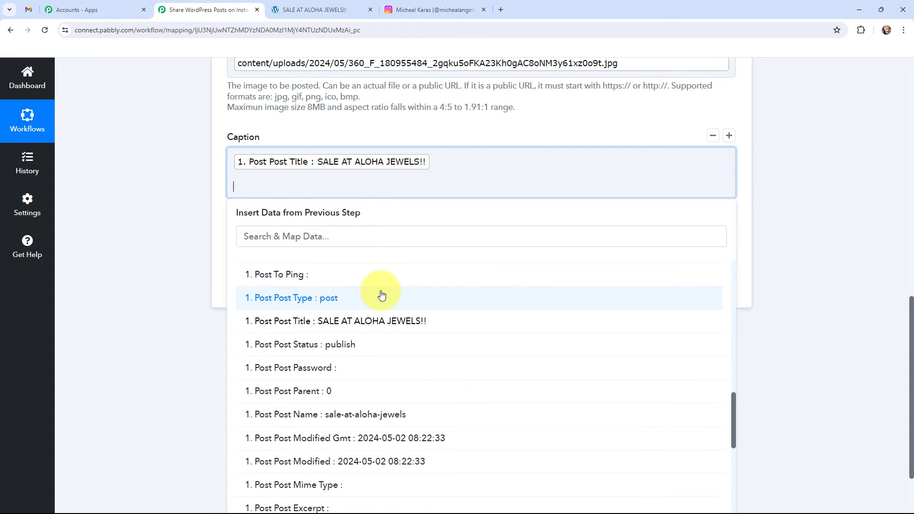
- Map Post Post Content from the WordPress trigger into the Caption below the post title
scroll(388, 343, down, 5)
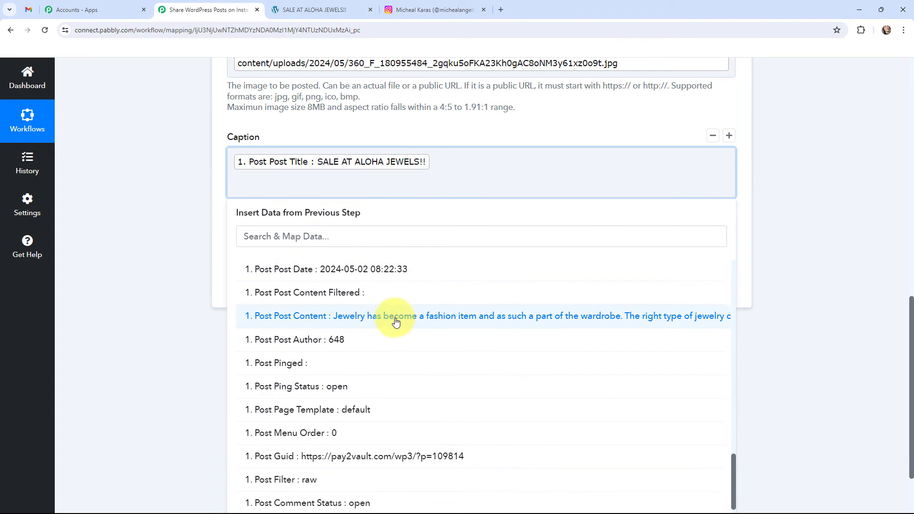
click(385, 318)
click(179, 201)
scroll(169, 263, up, 2)
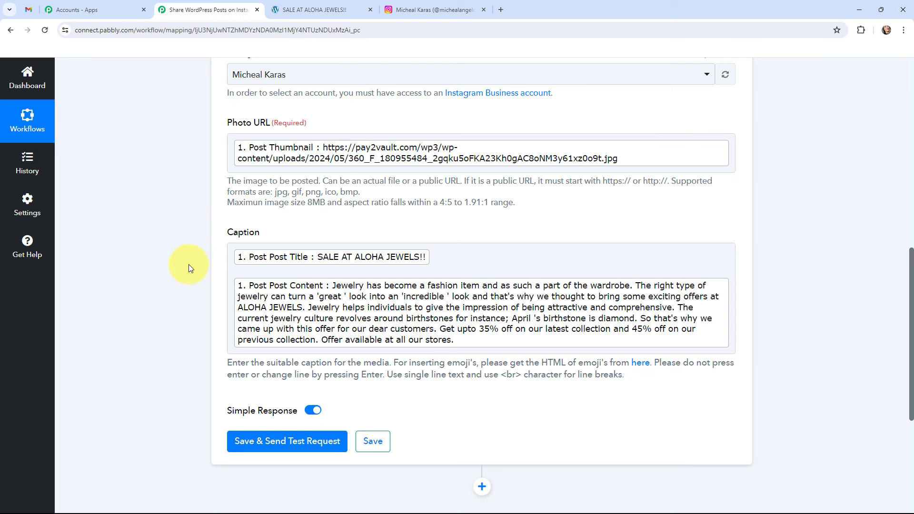
- Save the Publish Photo action, send its test request and review the response received
click(283, 446)
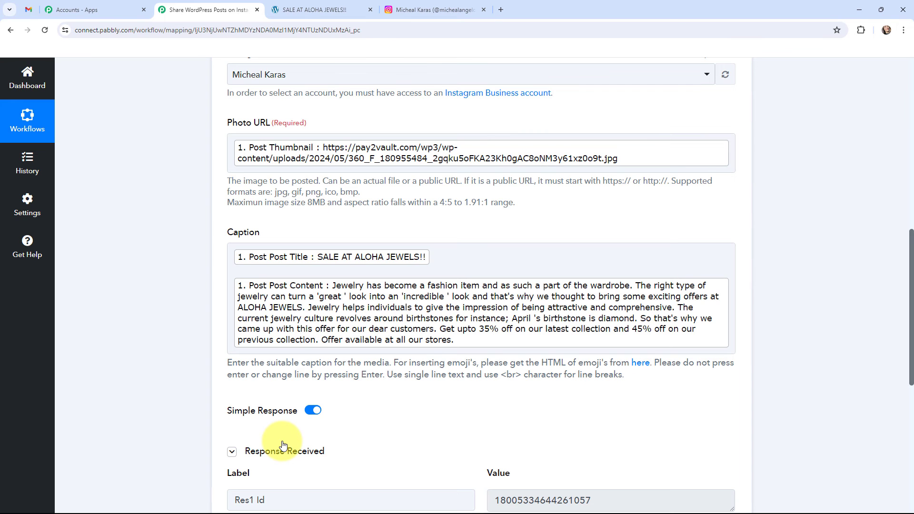
scroll(398, 401, down, 3)
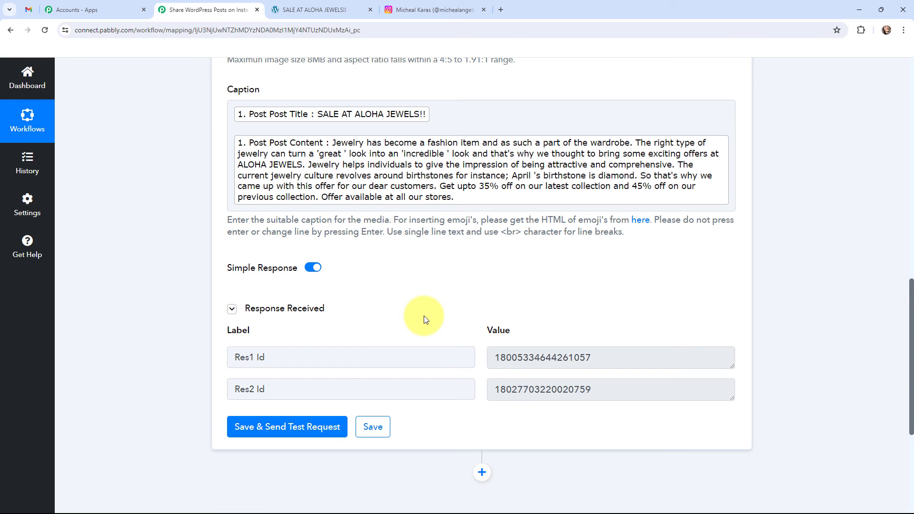
- Switch to the Instagram profile page and open the newest post, the jewelry photo, to check its image and caption
click(412, 4)
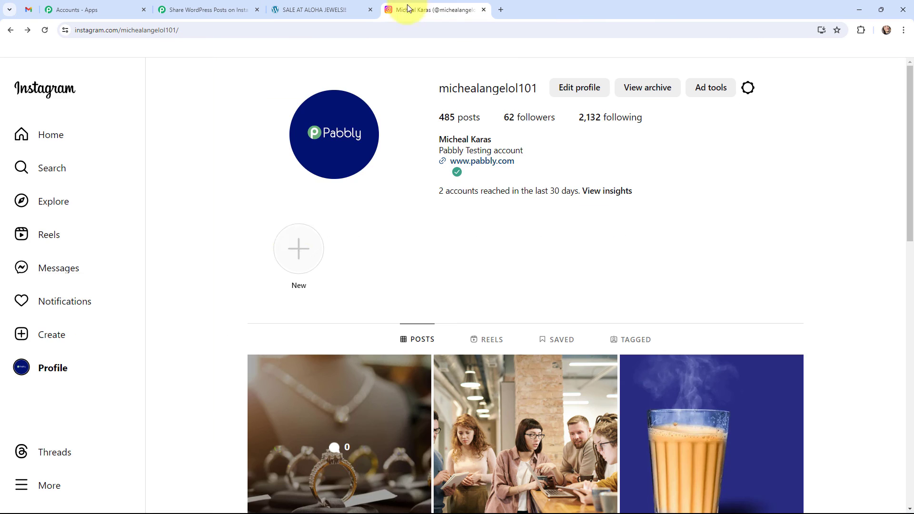
scroll(230, 259, down, 2)
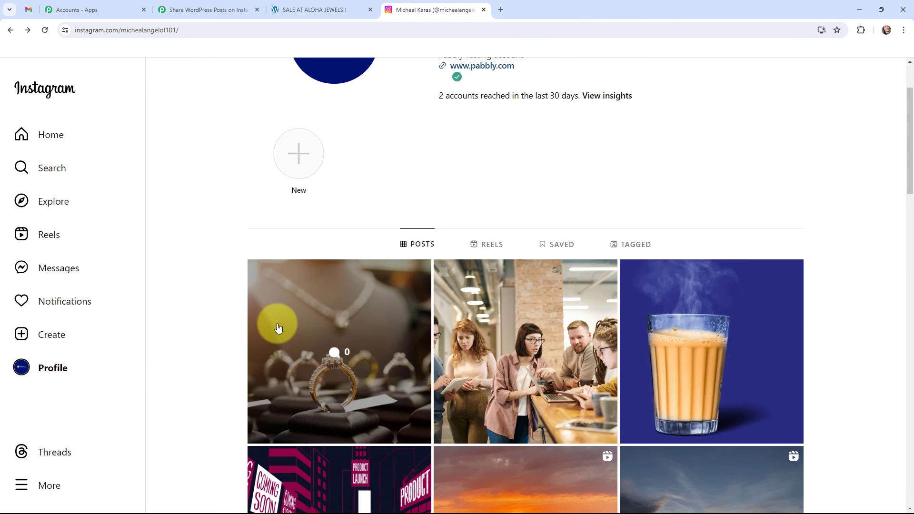
click(333, 298)
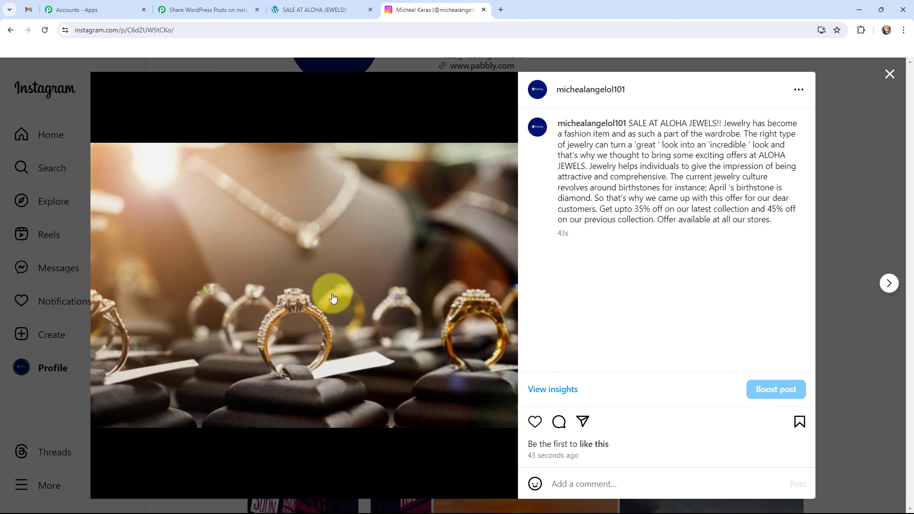